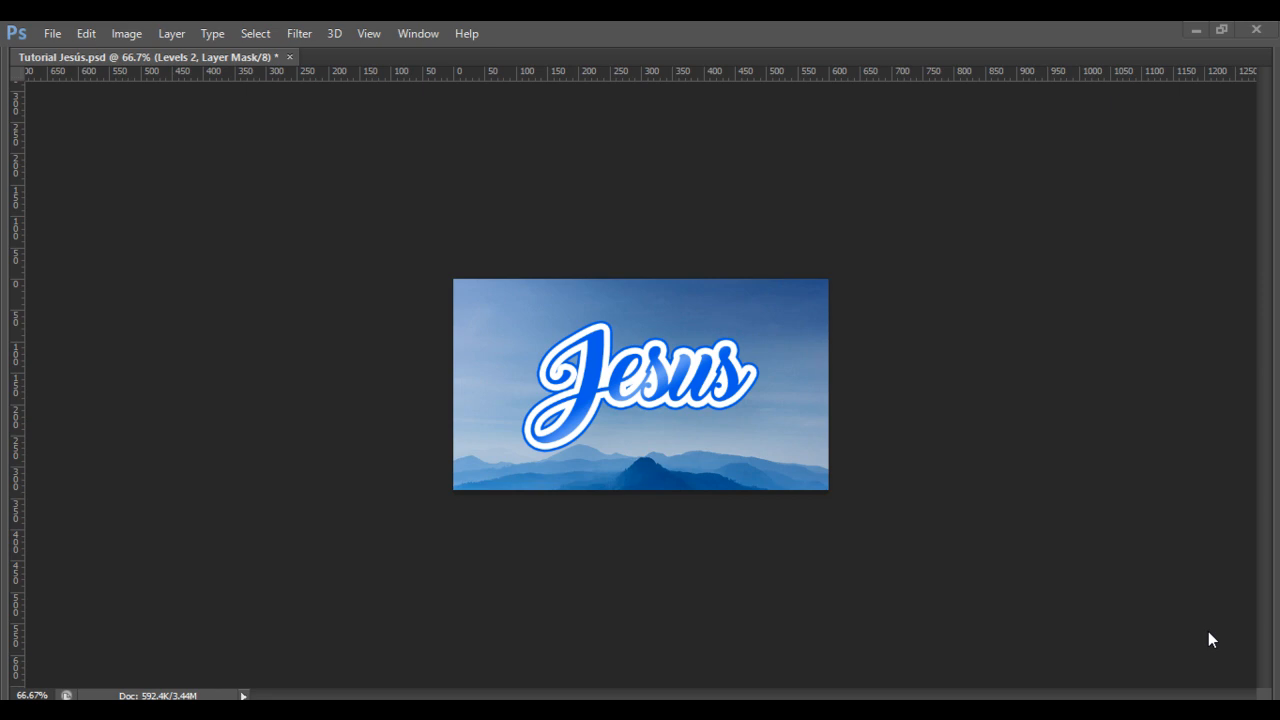
Create a new 600 × 337 px document named 'Texto con Doble B'.
click(57, 36)
click(58, 48)
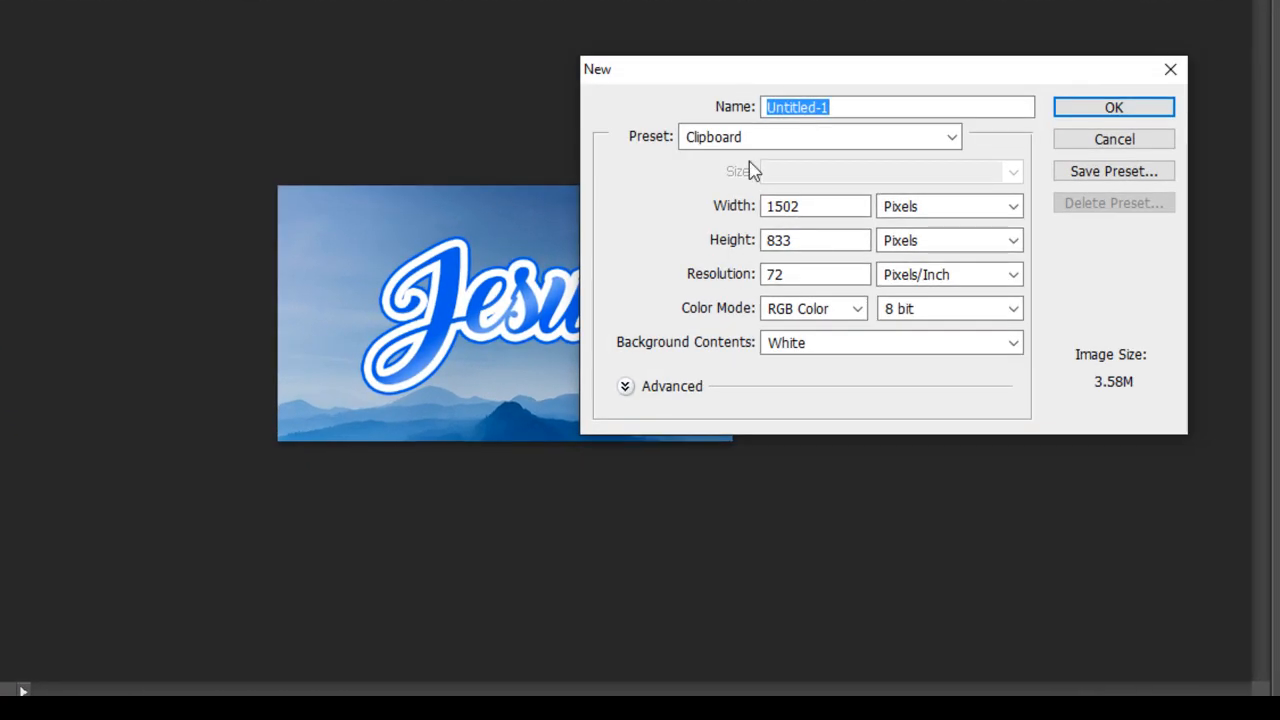
double_click(844, 206)
text(600)
key(Tab)
key(Tab)
text(337)
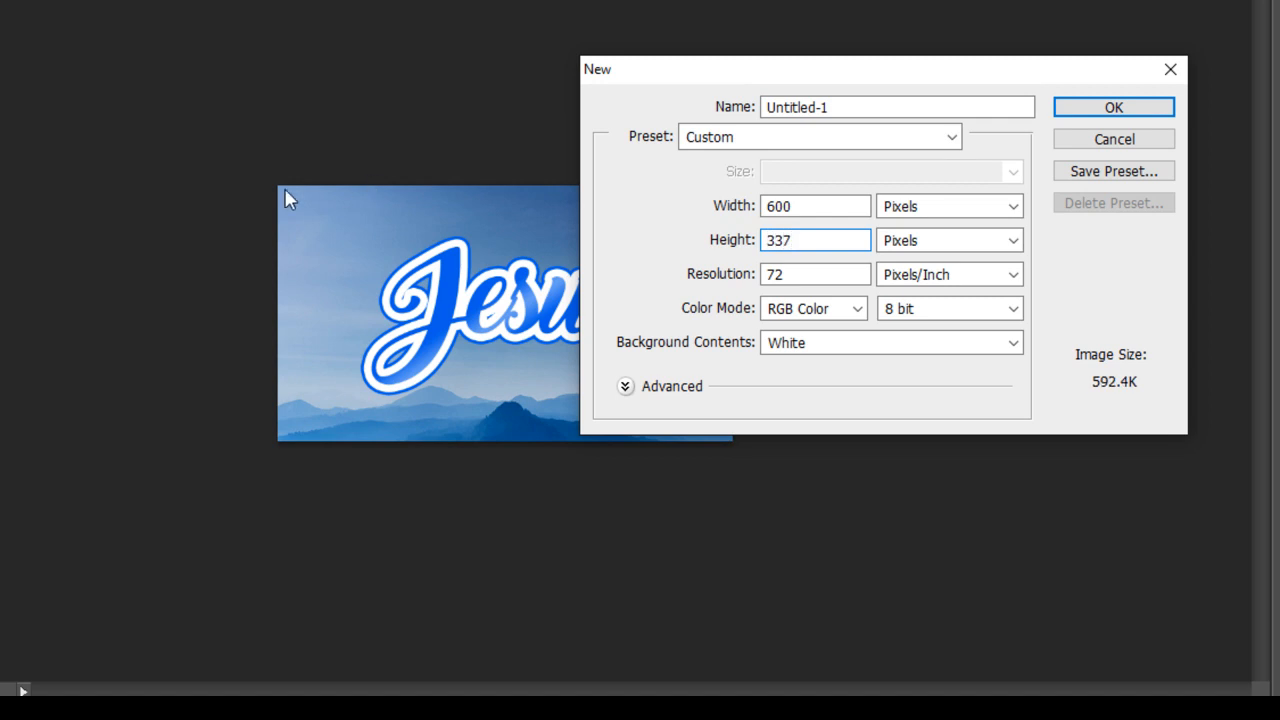
double_click(969, 106)
text(Texto con Doble Borde)
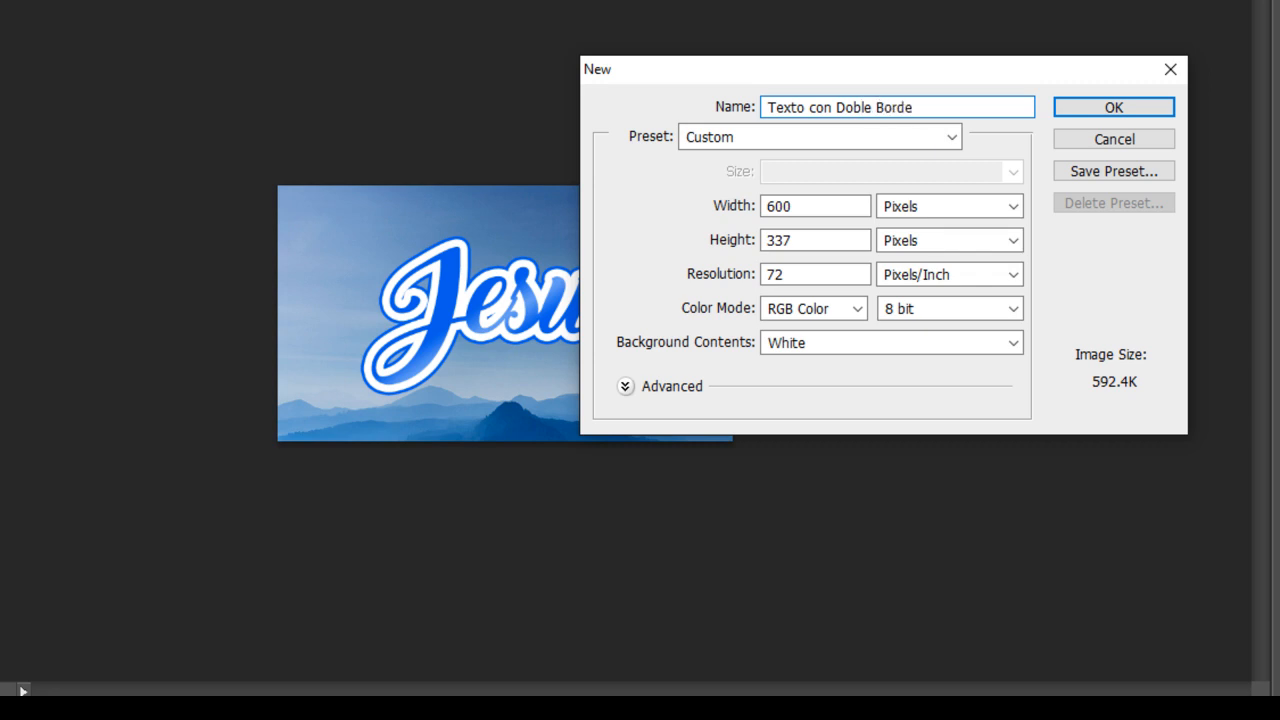
key(Return)
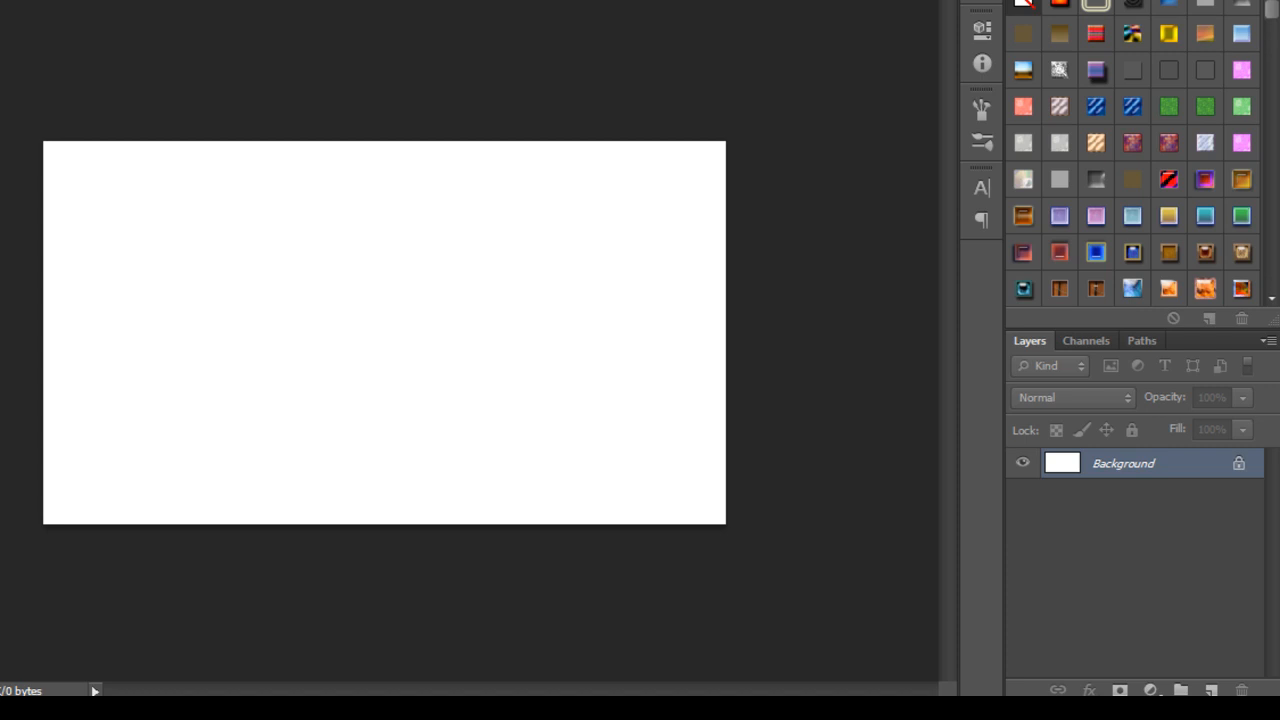
Type 'Jesus' on the canvas as a blue script text layer and commit it.
click(401, 337)
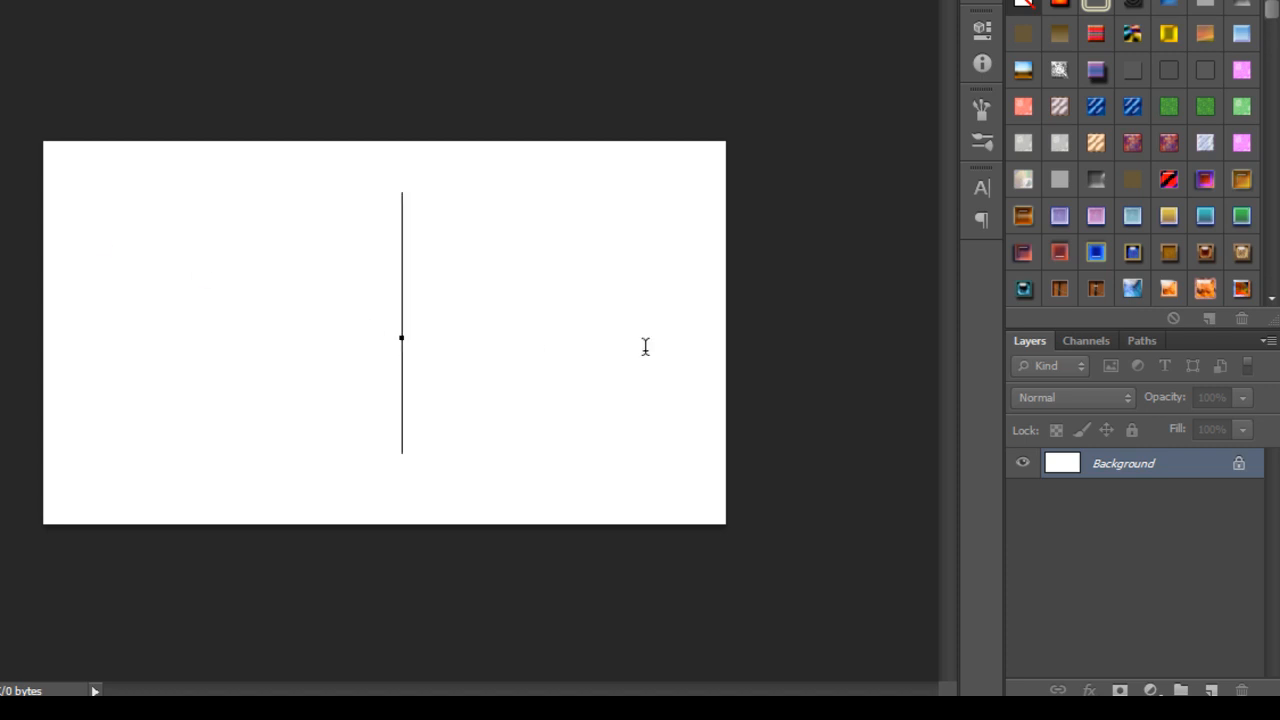
text(Jesus)
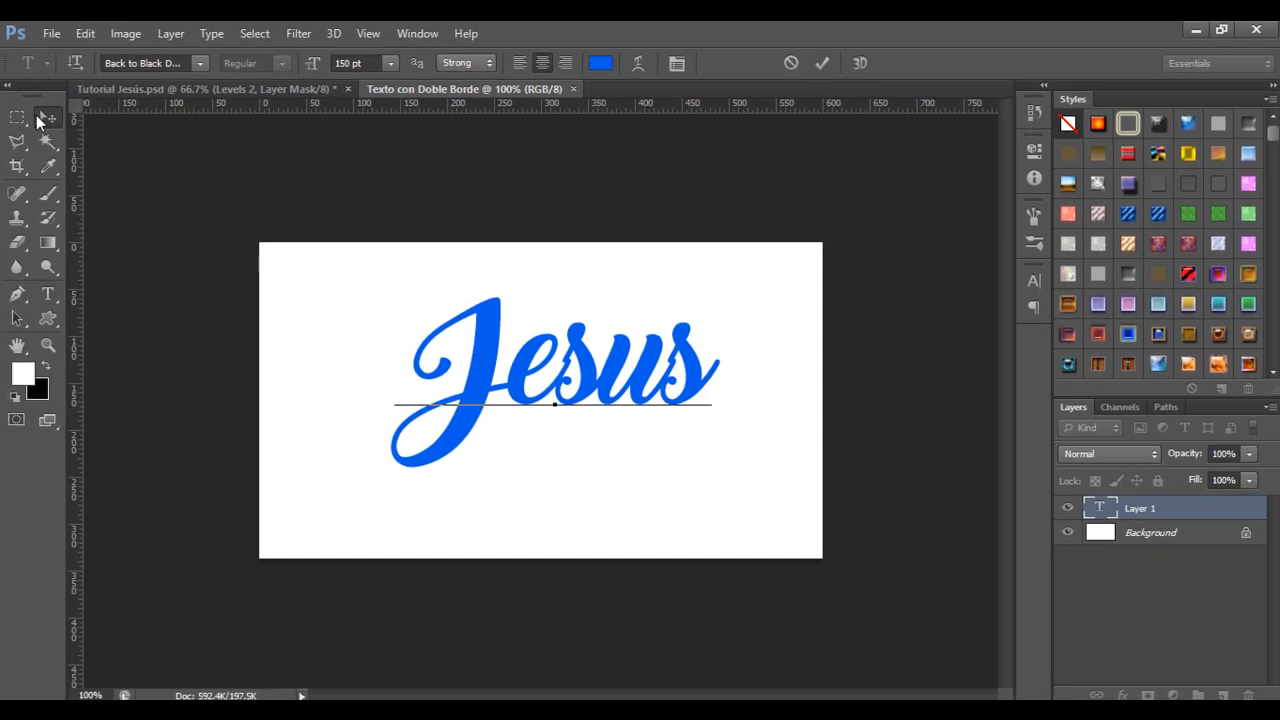
click(46, 118)
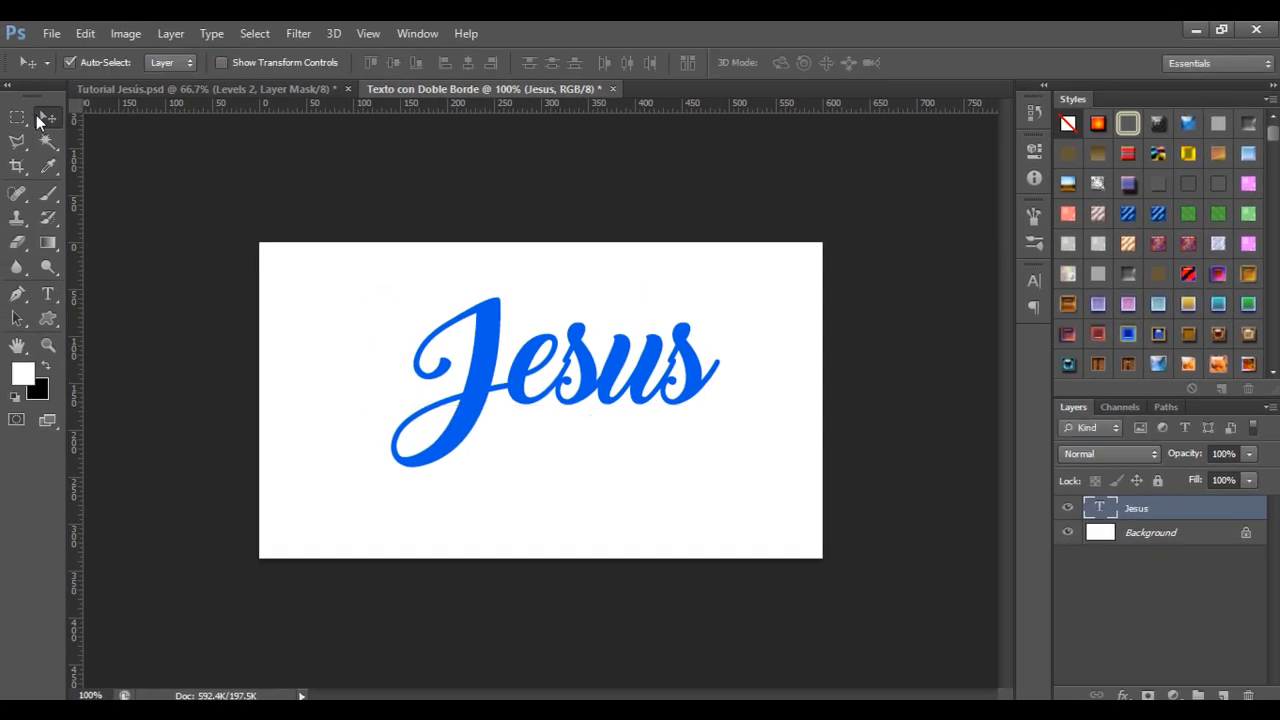
click(47, 294)
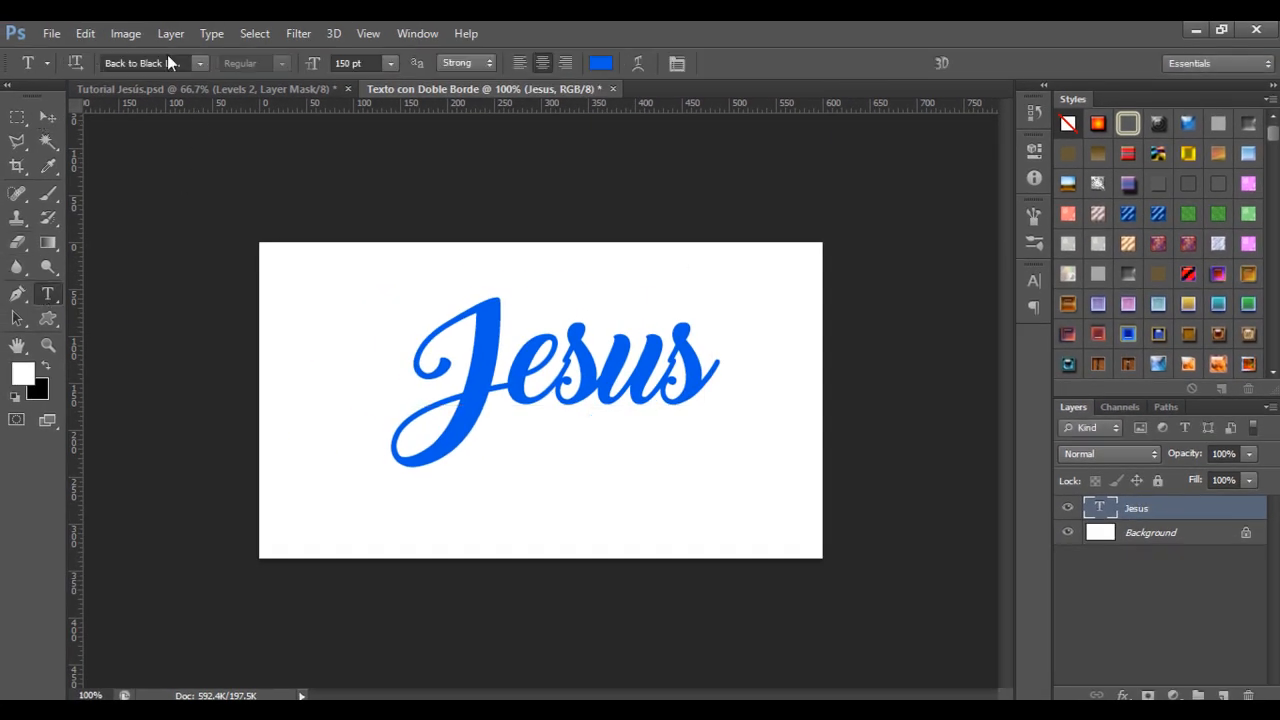
Select all, align the Jesus layer to horizontal and vertical centres, then deselect.
click(18, 120)
key(ctrl+a)
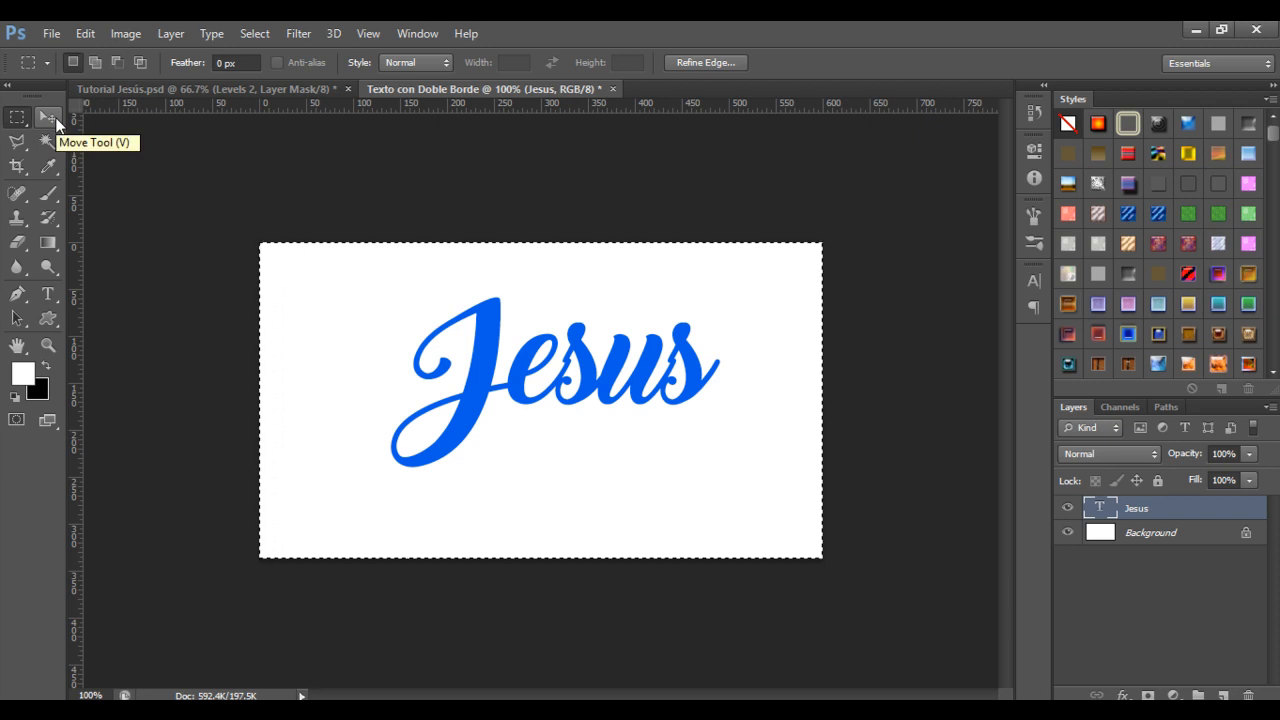
click(49, 118)
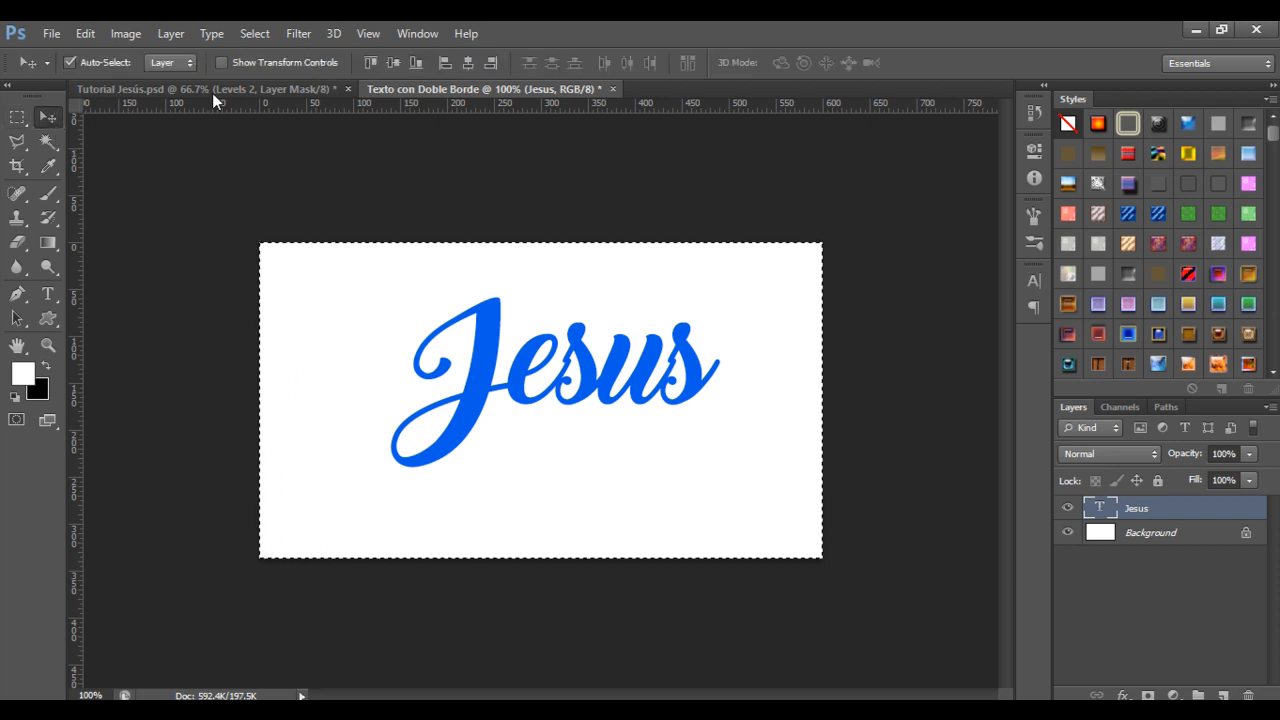
click(467, 68)
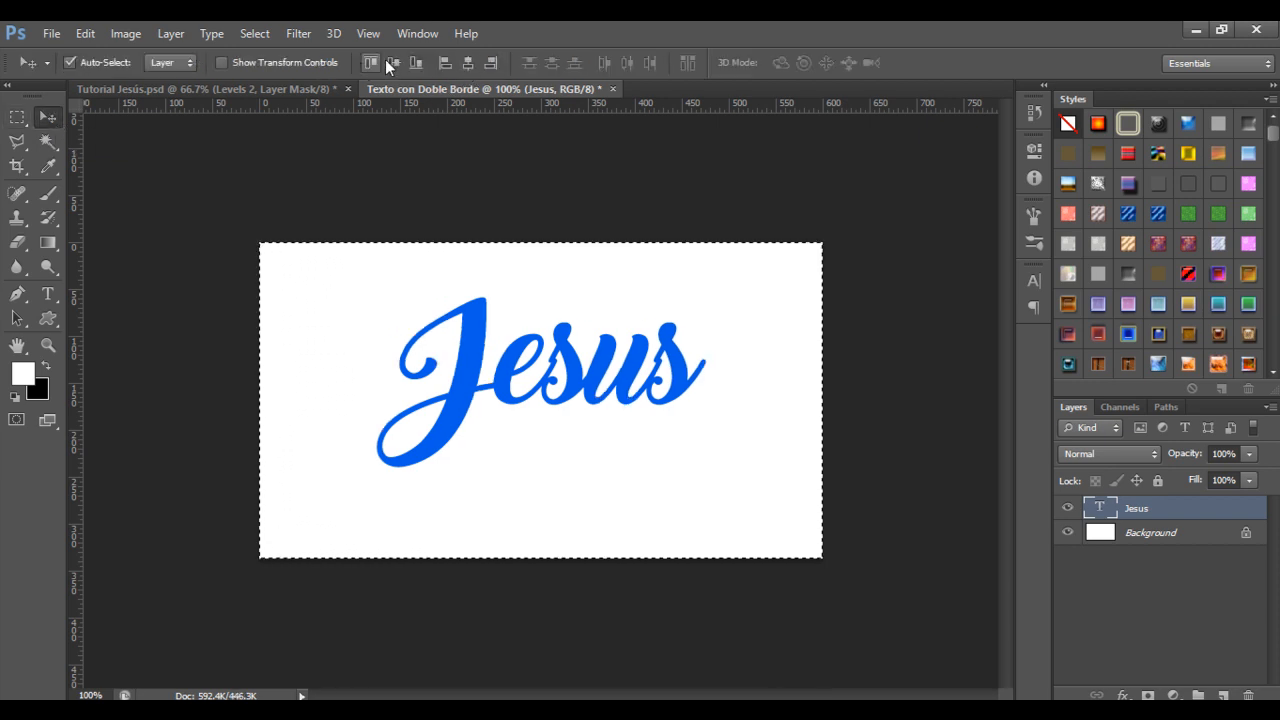
click(395, 62)
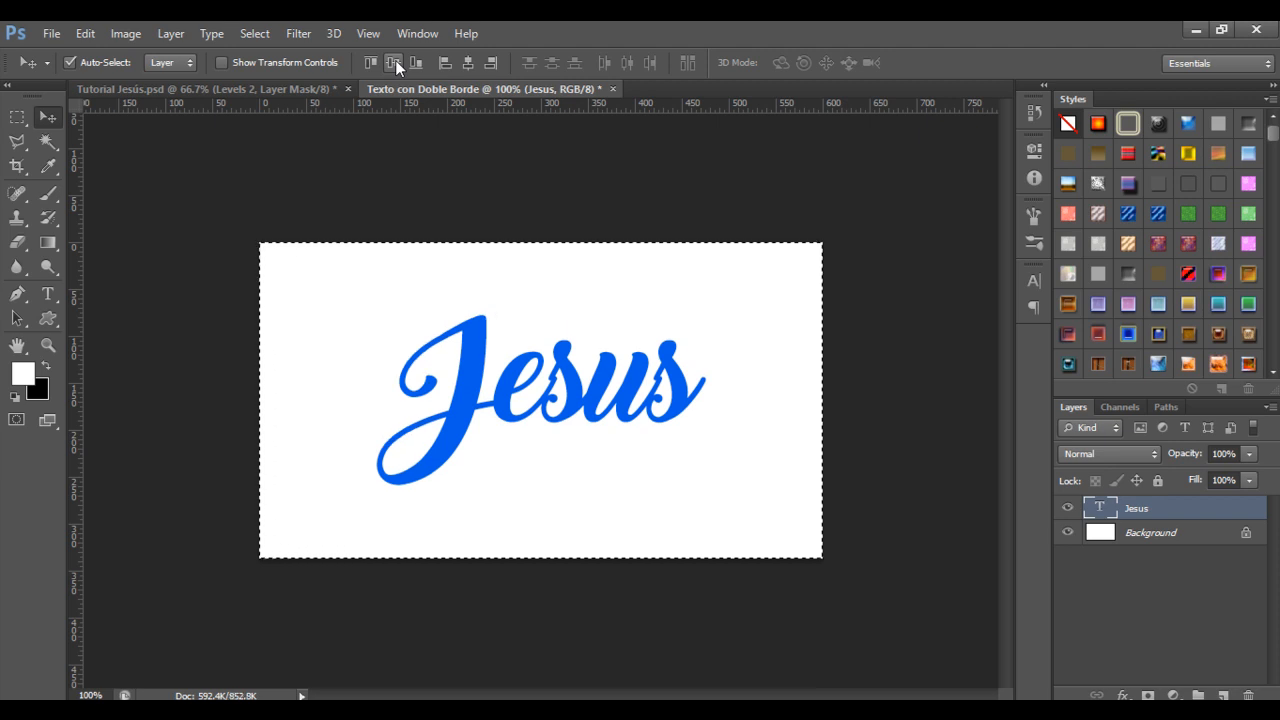
key(ctrl+d)
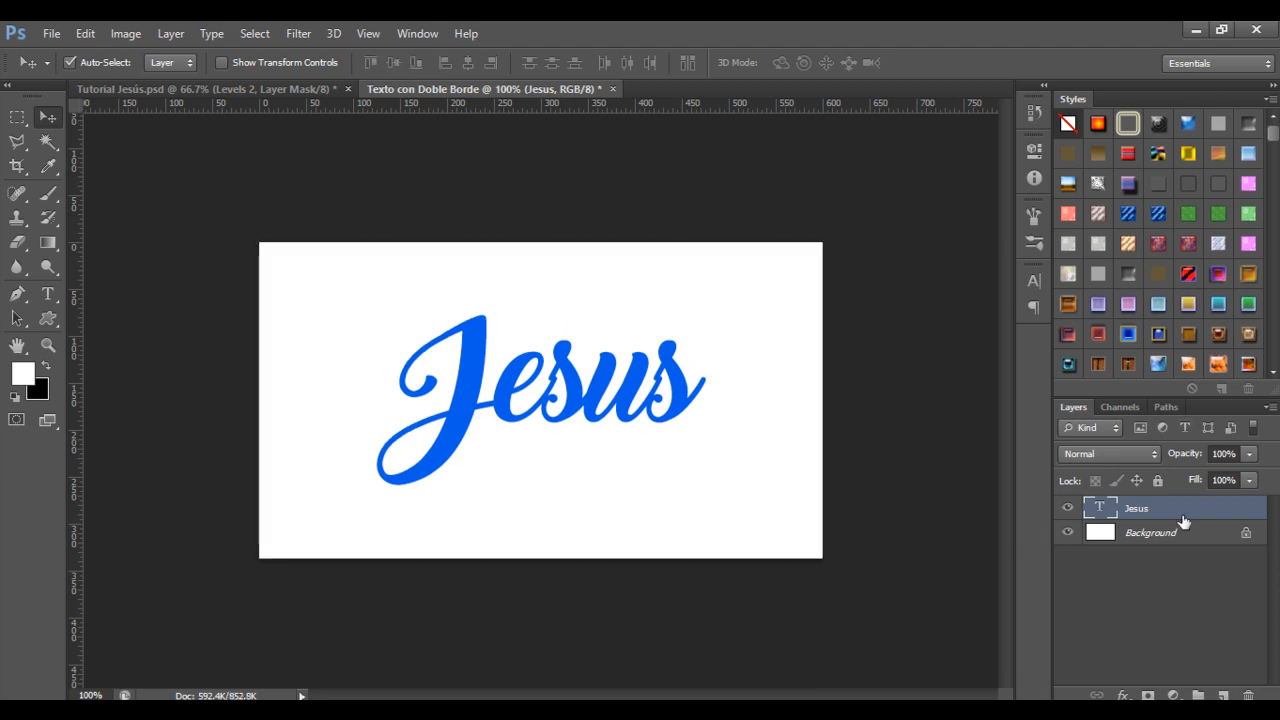
Give the Jesus layer a 14 px stroke in blue 005de8 and enable Drop Shadow.
right_click(1184, 520)
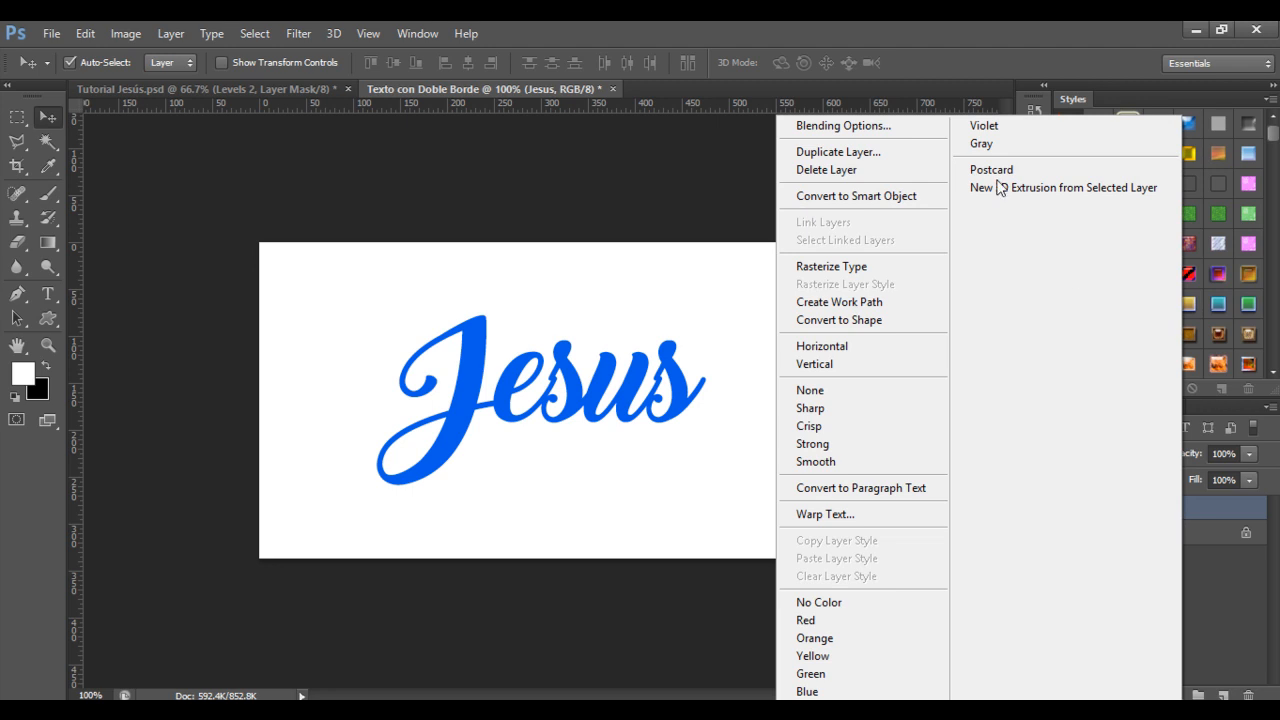
click(873, 128)
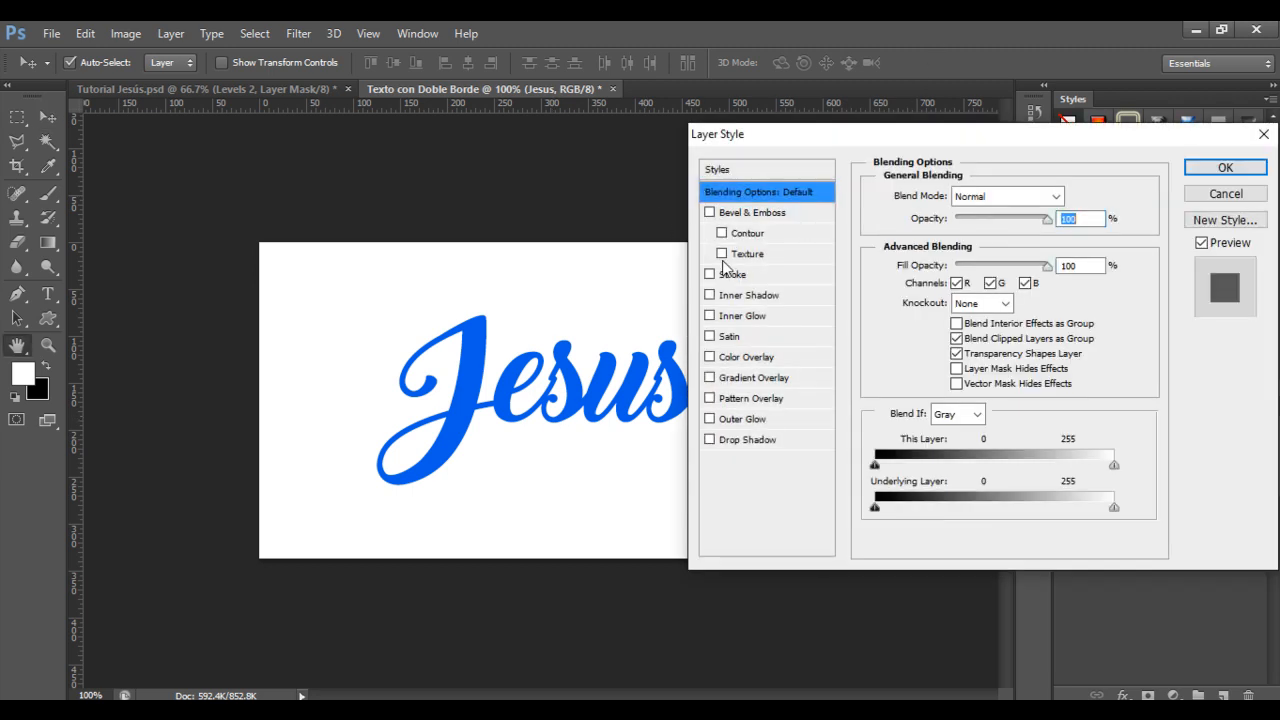
click(768, 276)
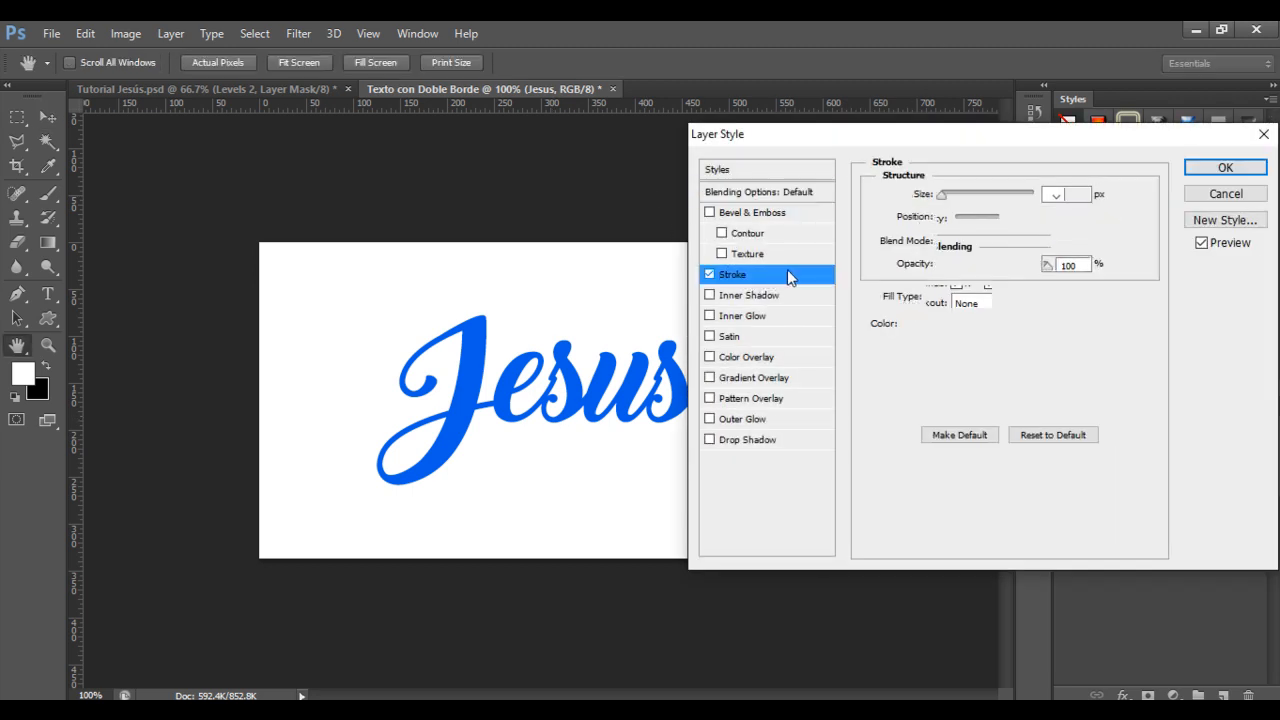
drag(1079, 193, 874, 181)
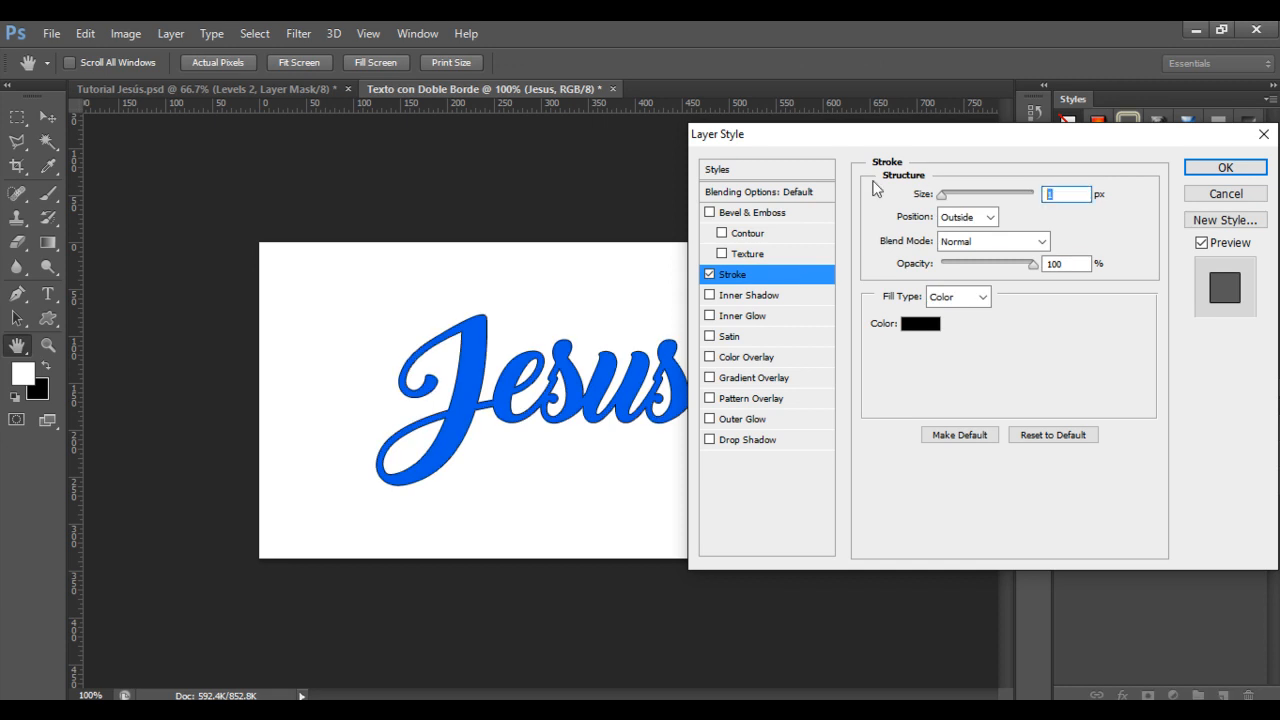
text(4)
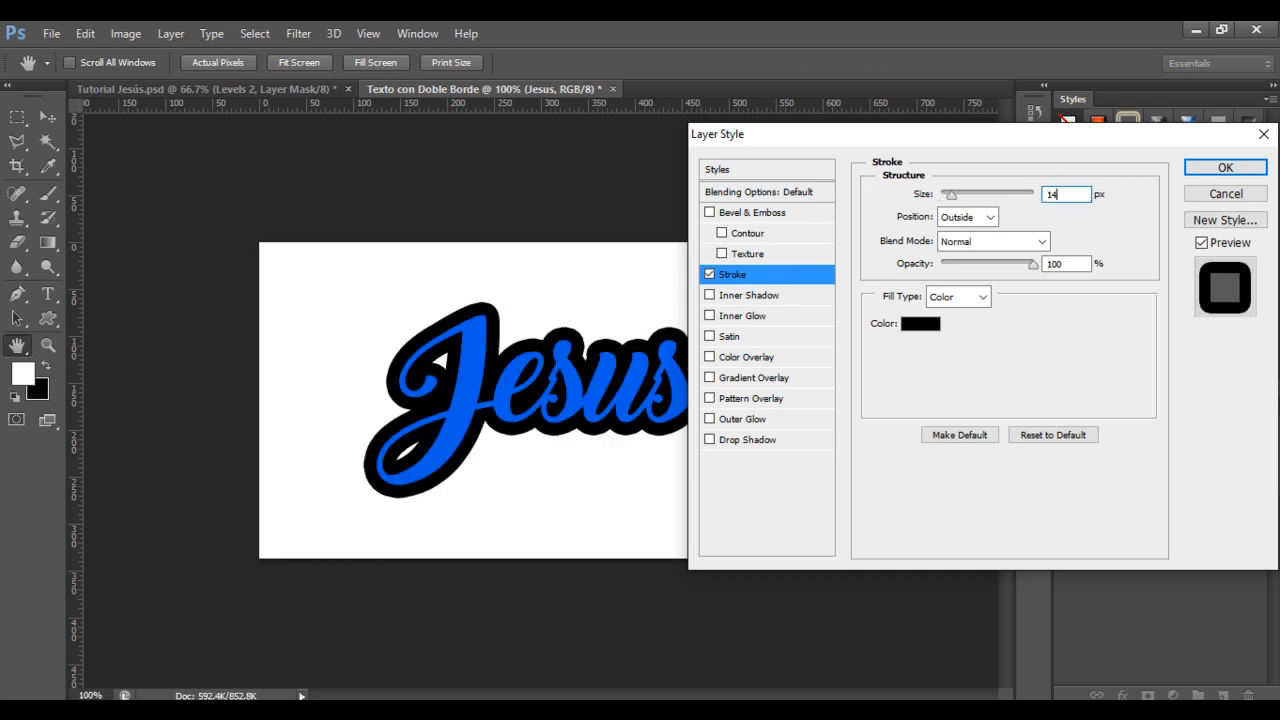
key(Tab)
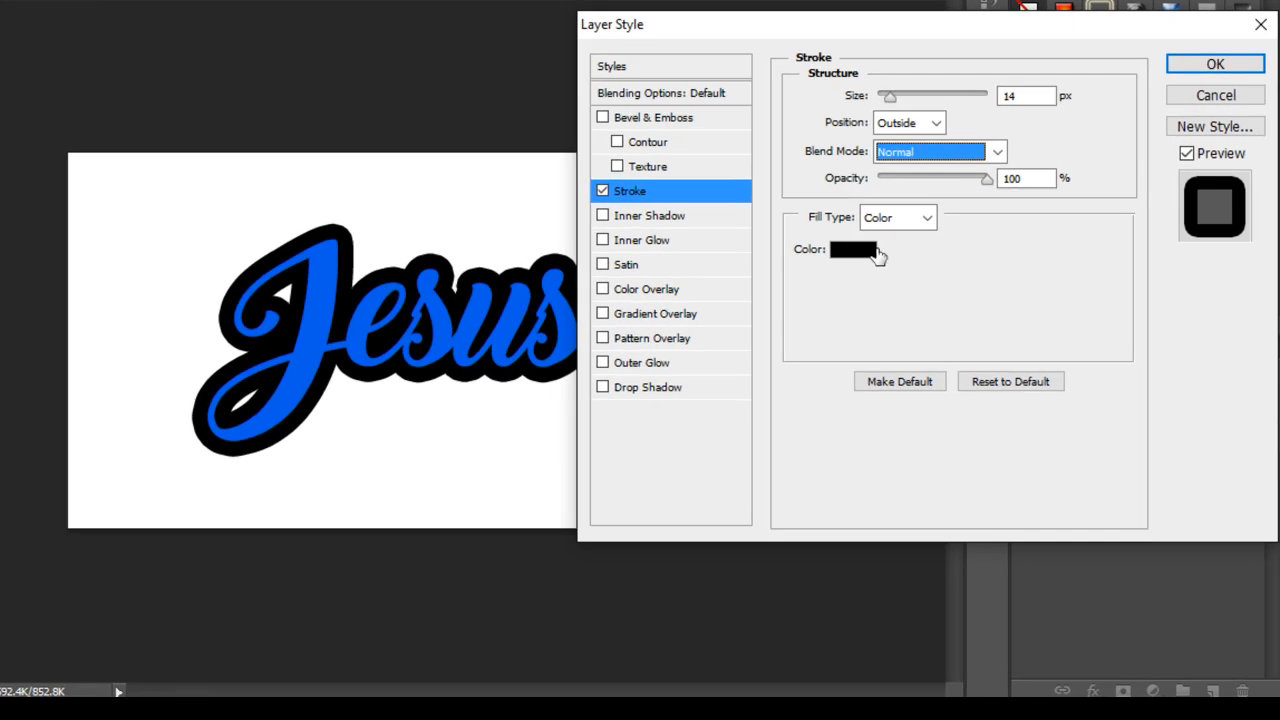
click(878, 251)
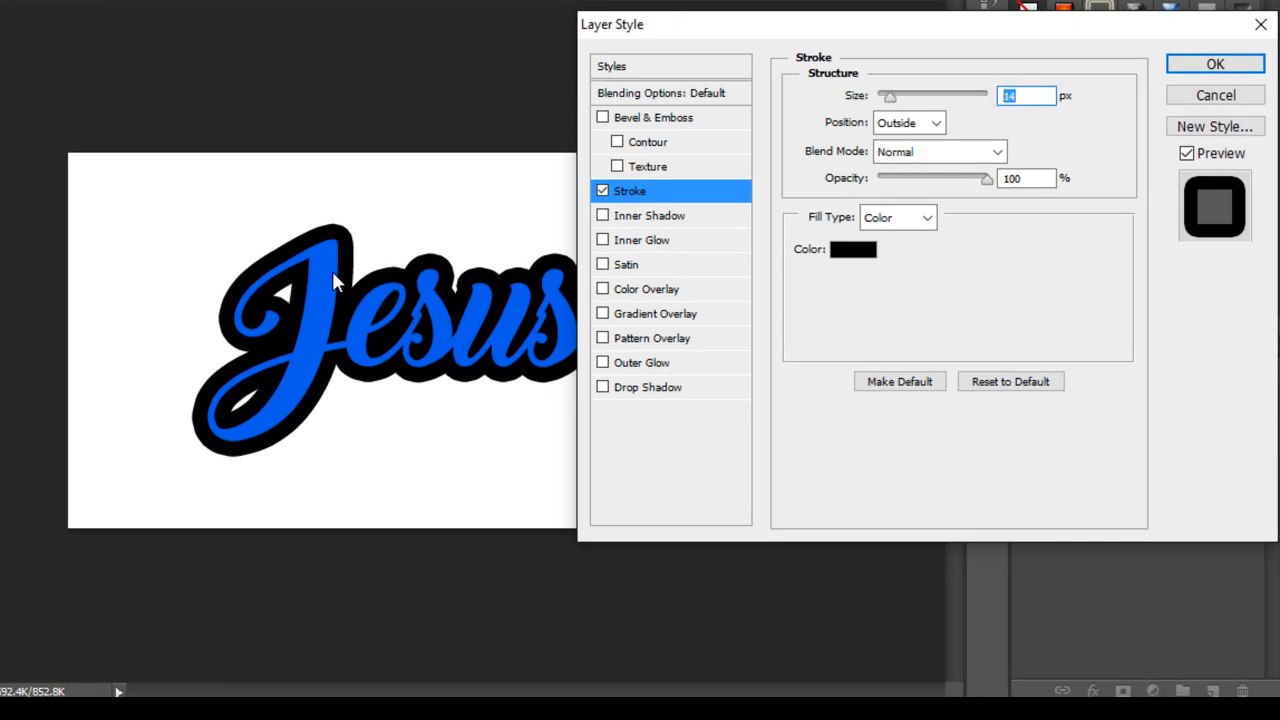
click(327, 283)
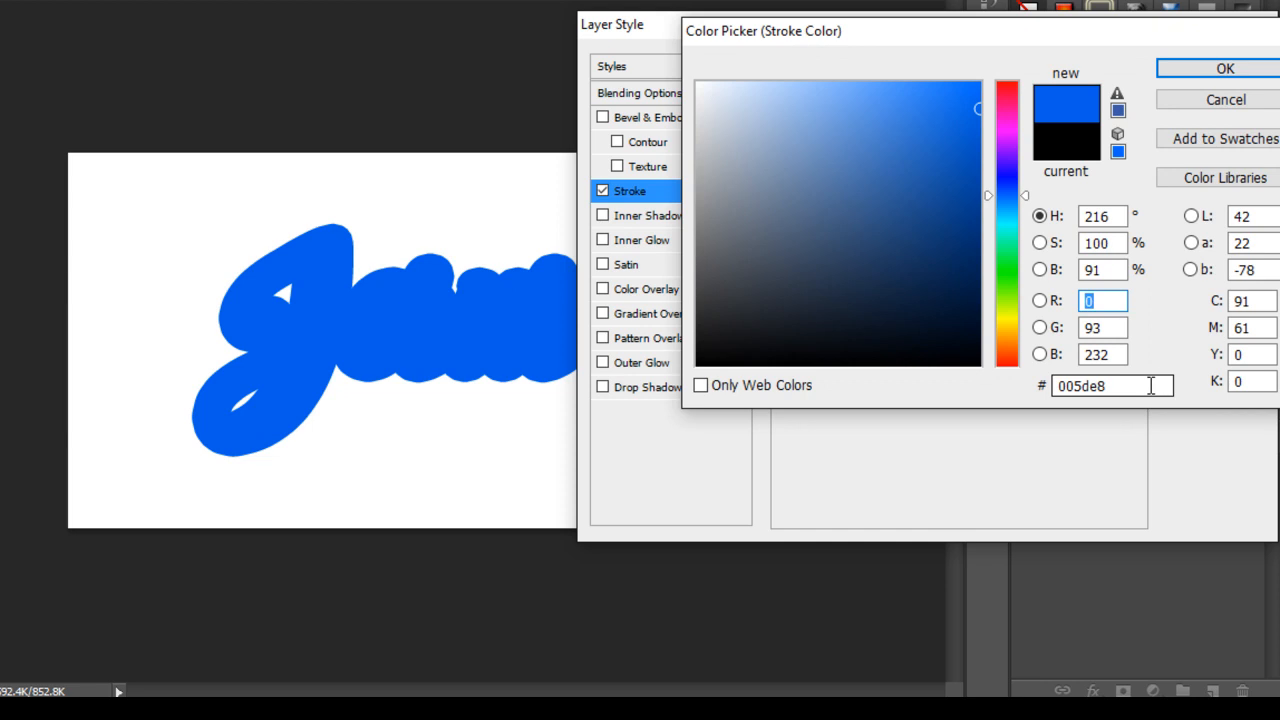
click(1224, 70)
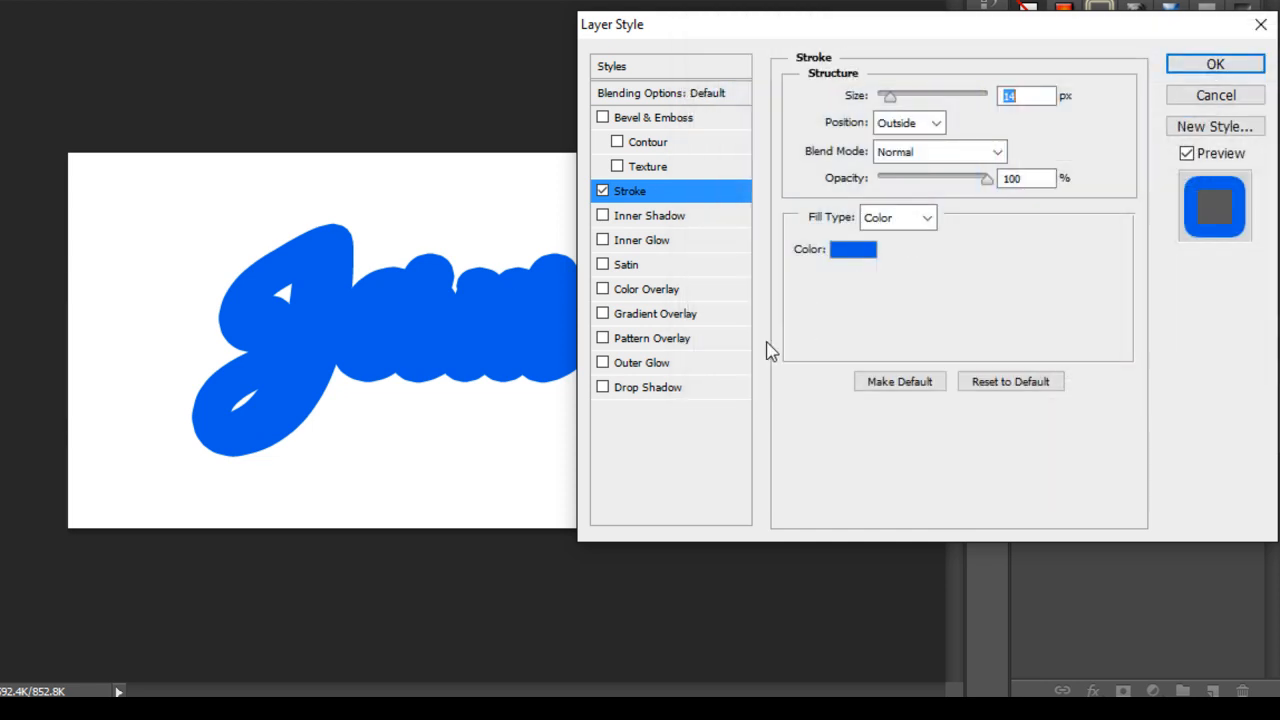
click(684, 392)
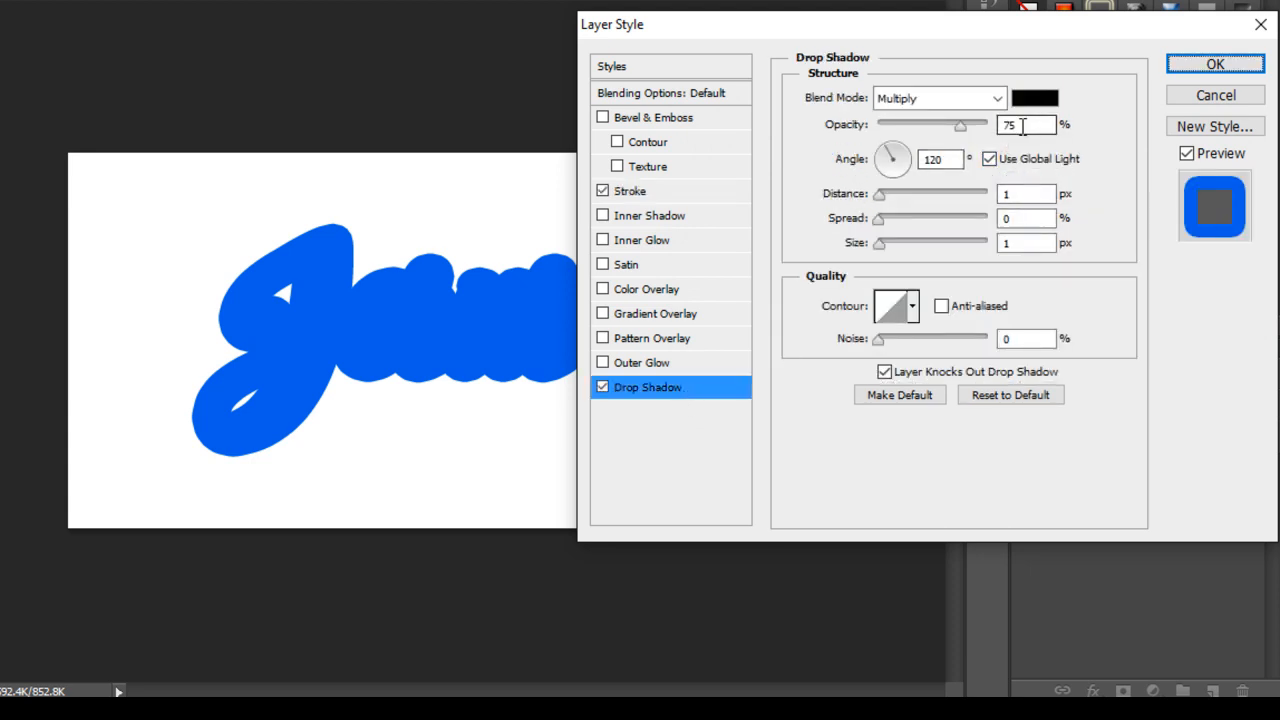
Set the drop shadow to Soft Light, 40% opacity, 60 px distance and 60 px size, then apply.
click(935, 100)
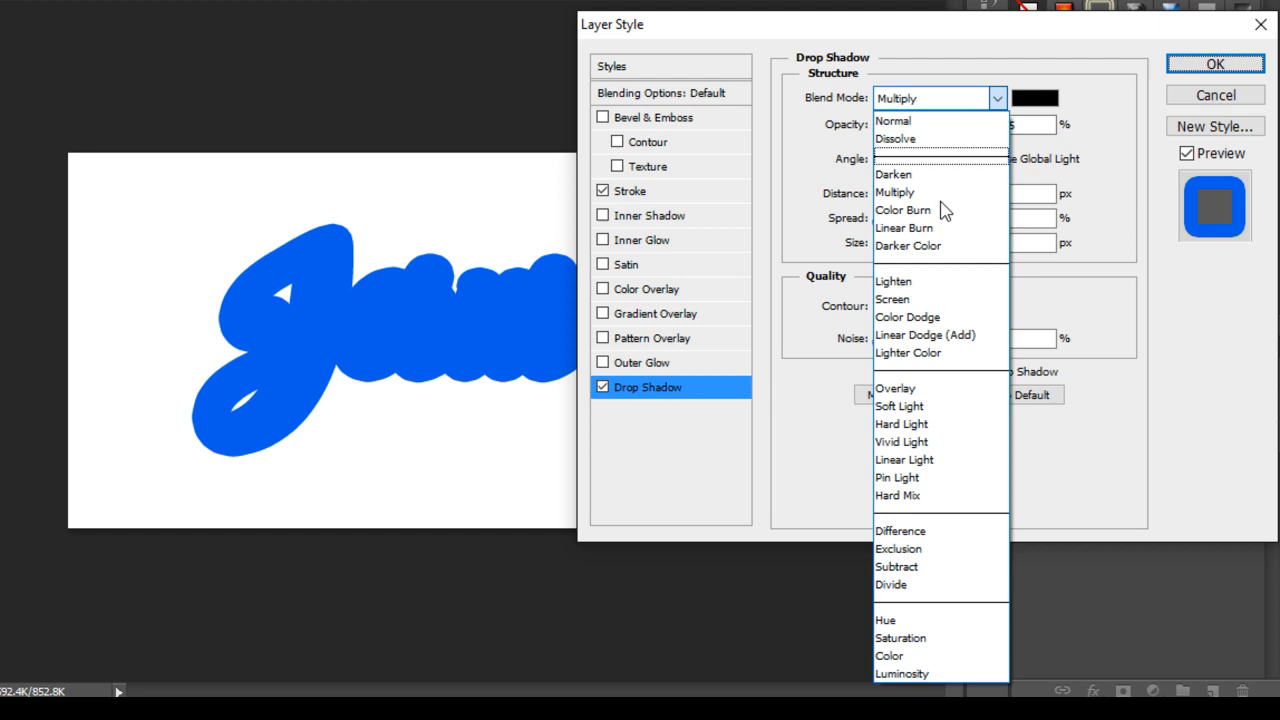
click(931, 407)
double_click(1012, 125)
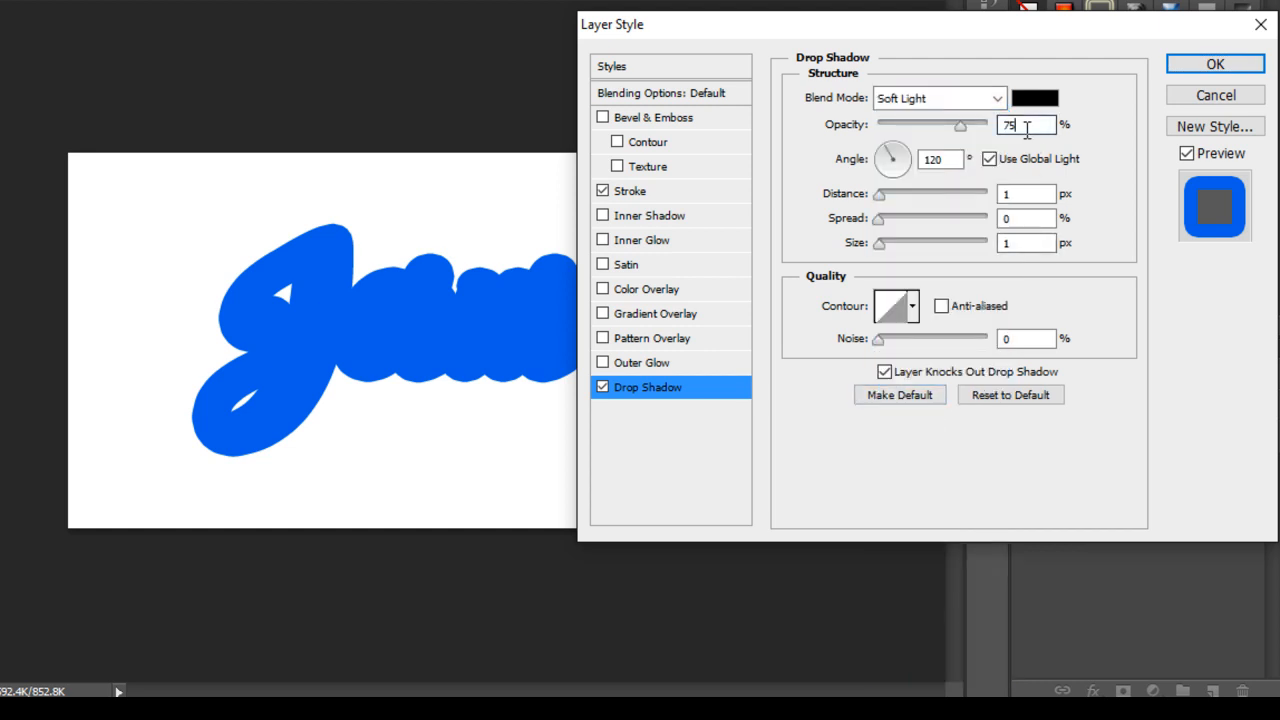
text(40)
key(Tab)
key(Tab)
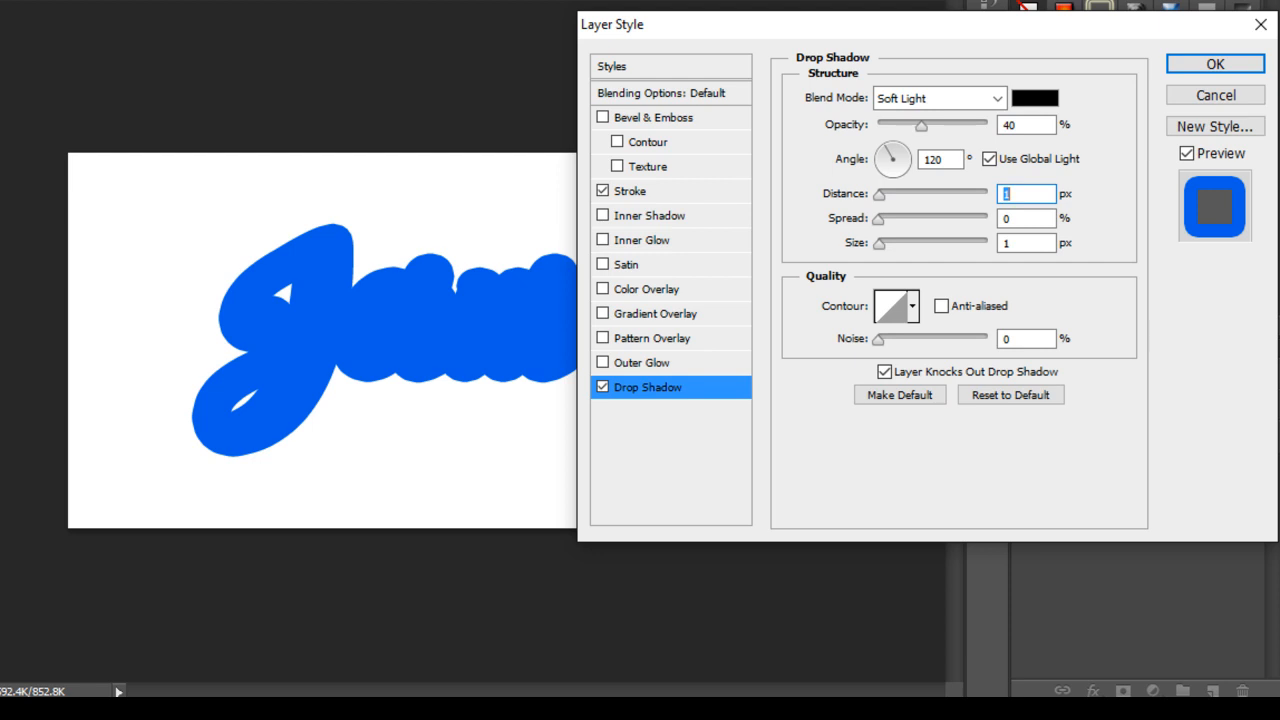
key(Tab)
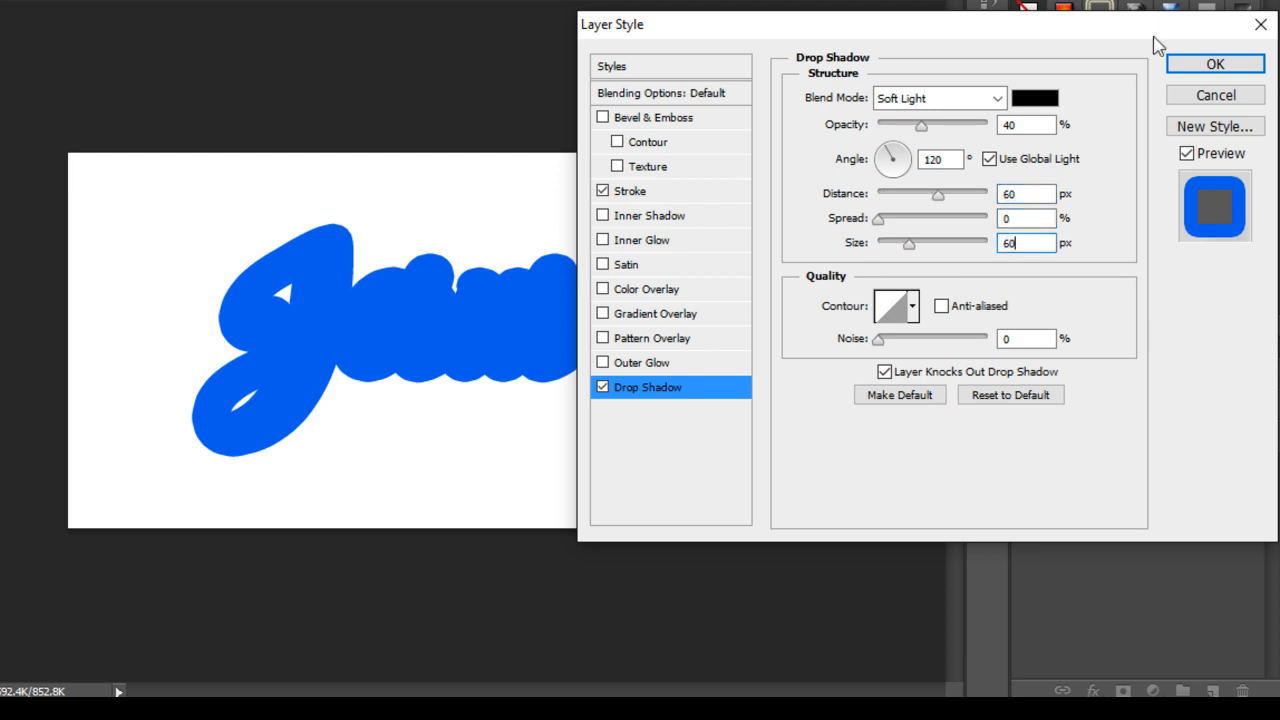
click(1227, 64)
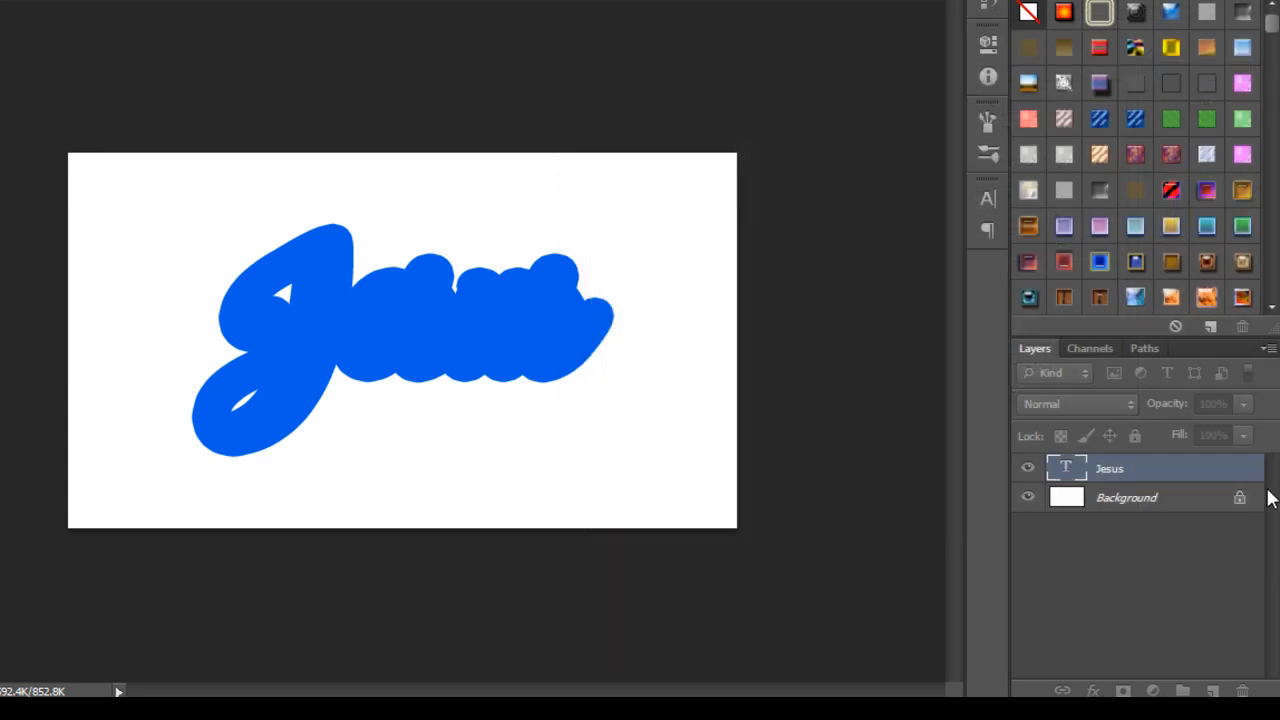
click(1257, 474)
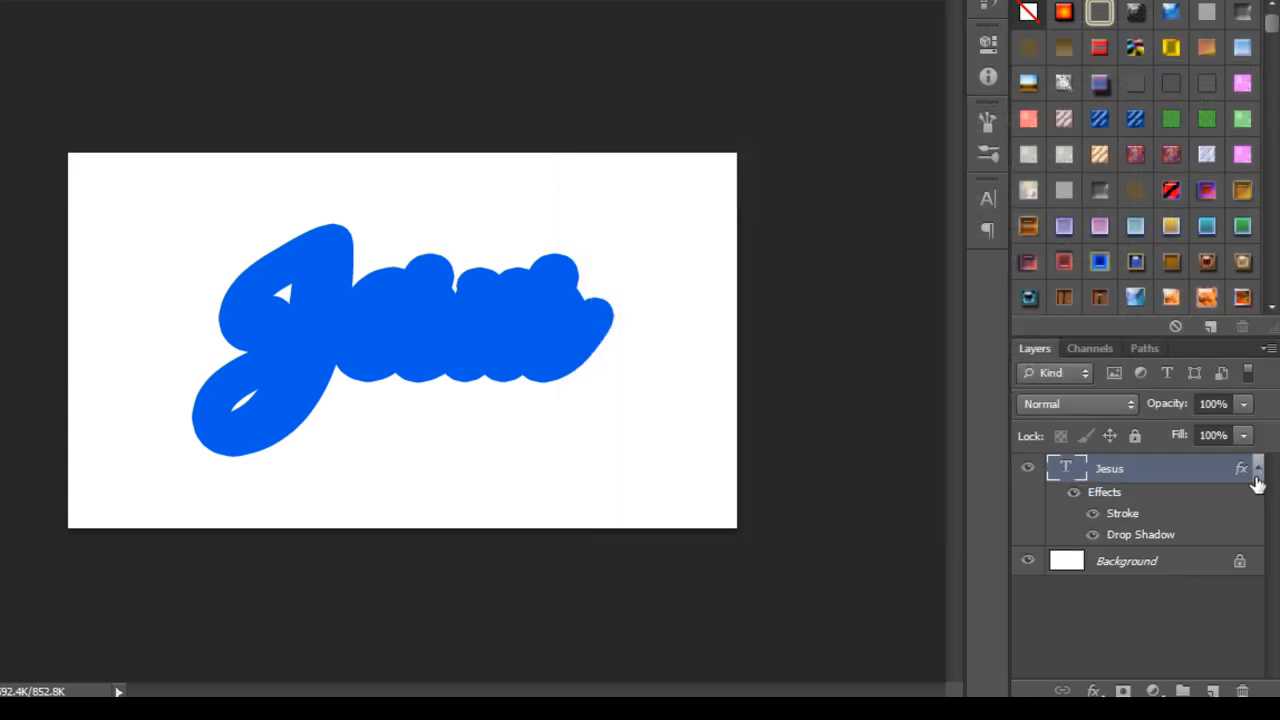
Duplicate the Jesus layer as 'Jesus 2' and open its Blending Options.
click(1257, 474)
right_click(1222, 484)
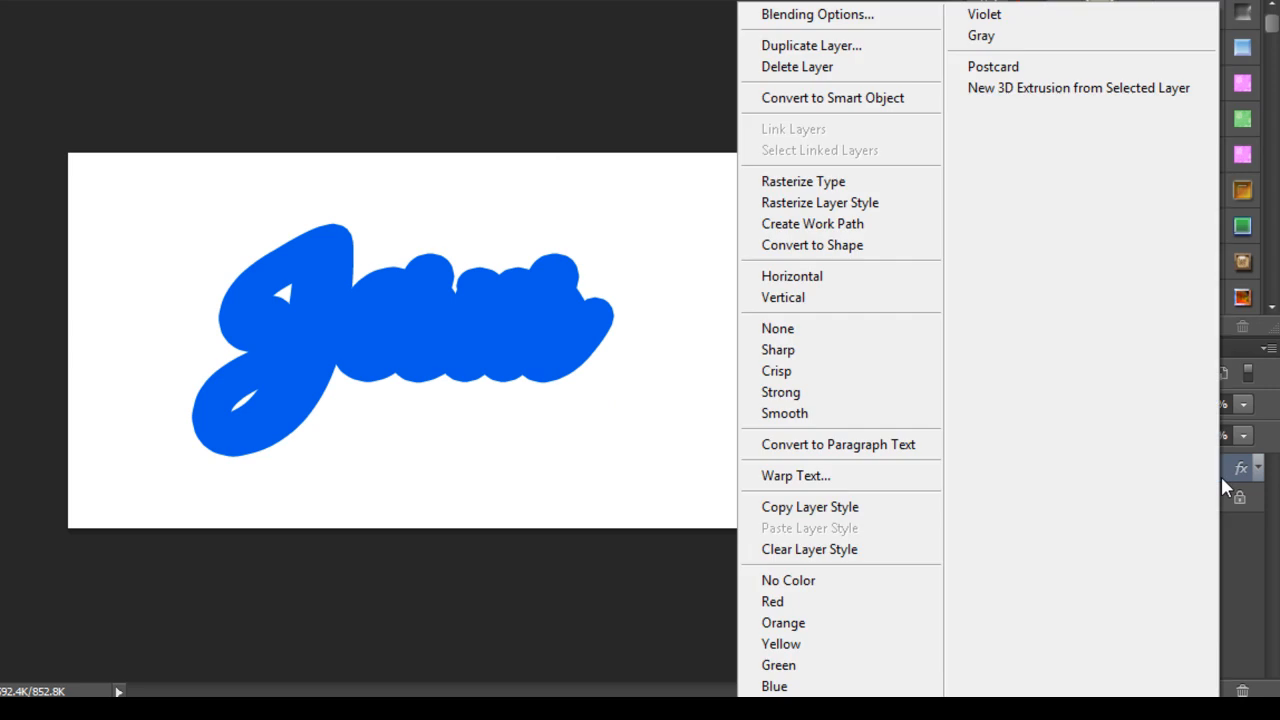
click(795, 47)
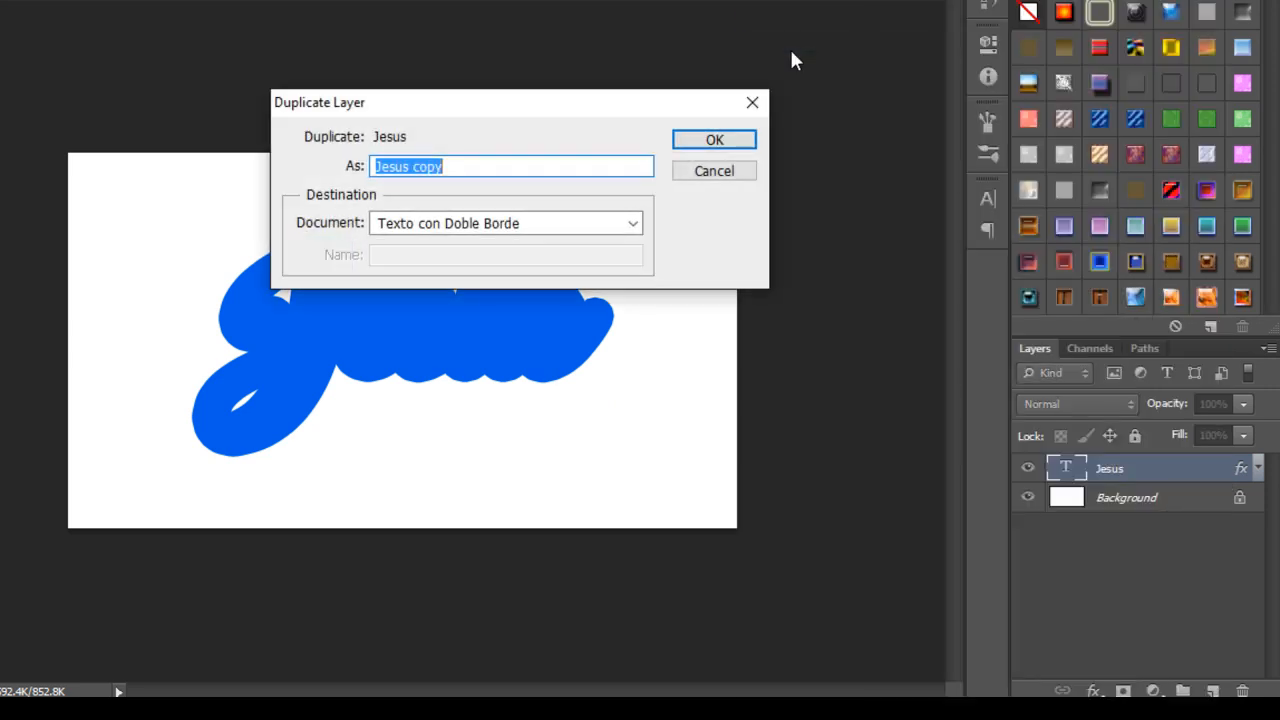
key(End)
key(BackSpace)
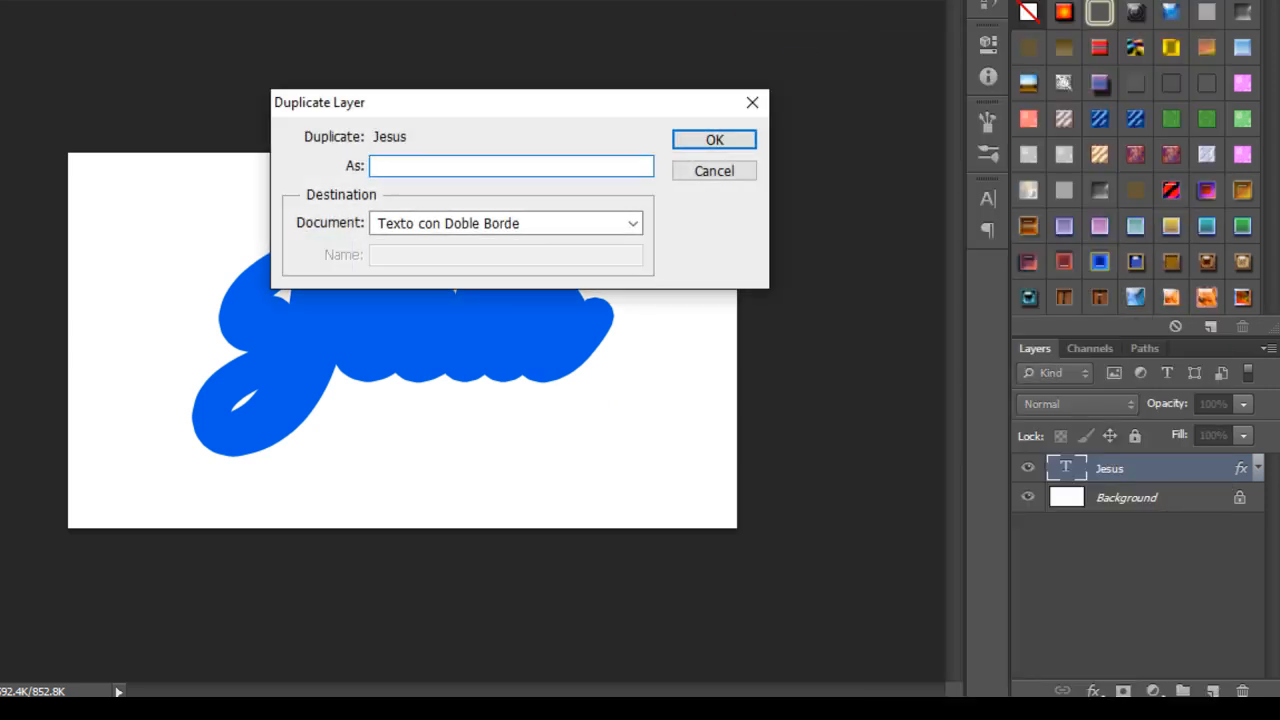
key(Return)
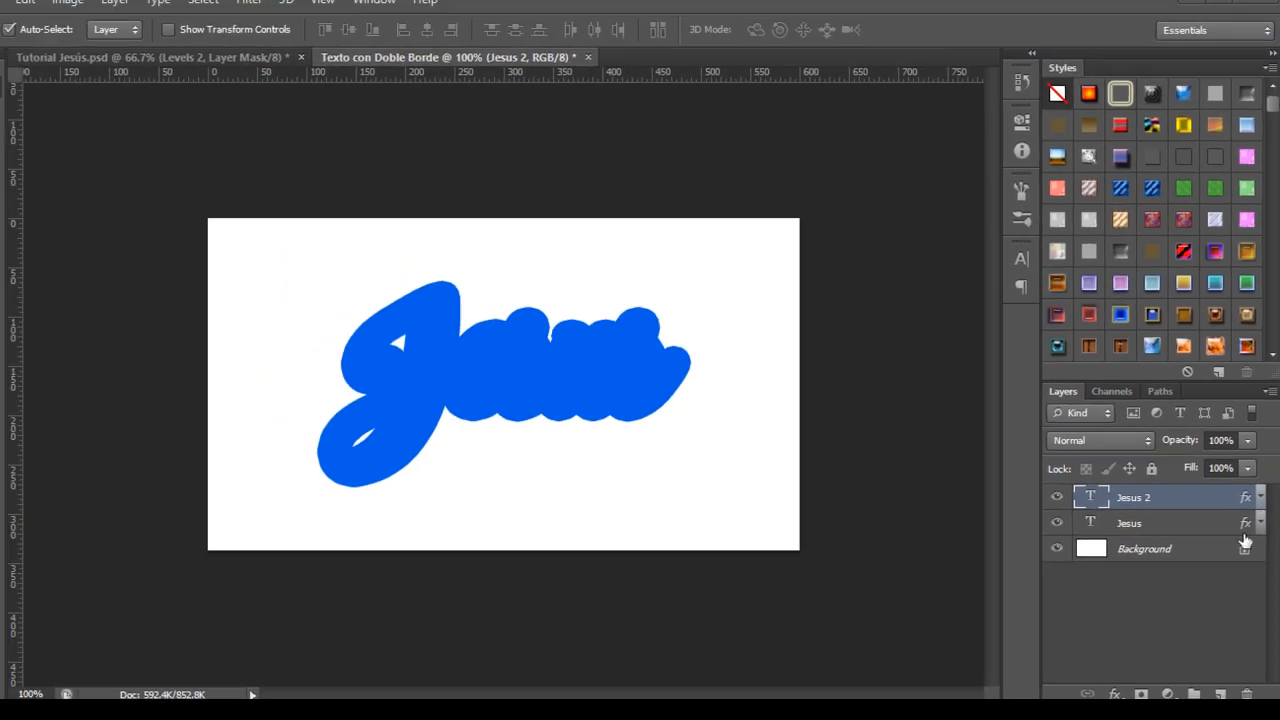
right_click(1187, 518)
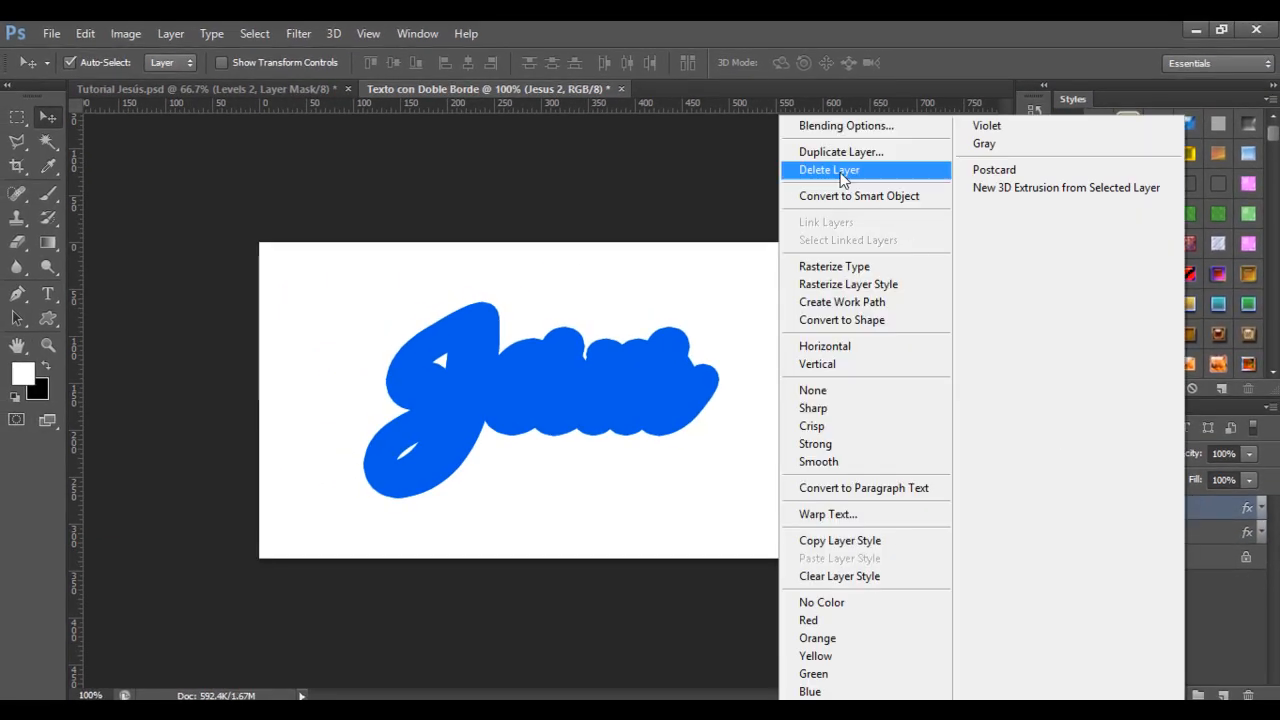
click(837, 130)
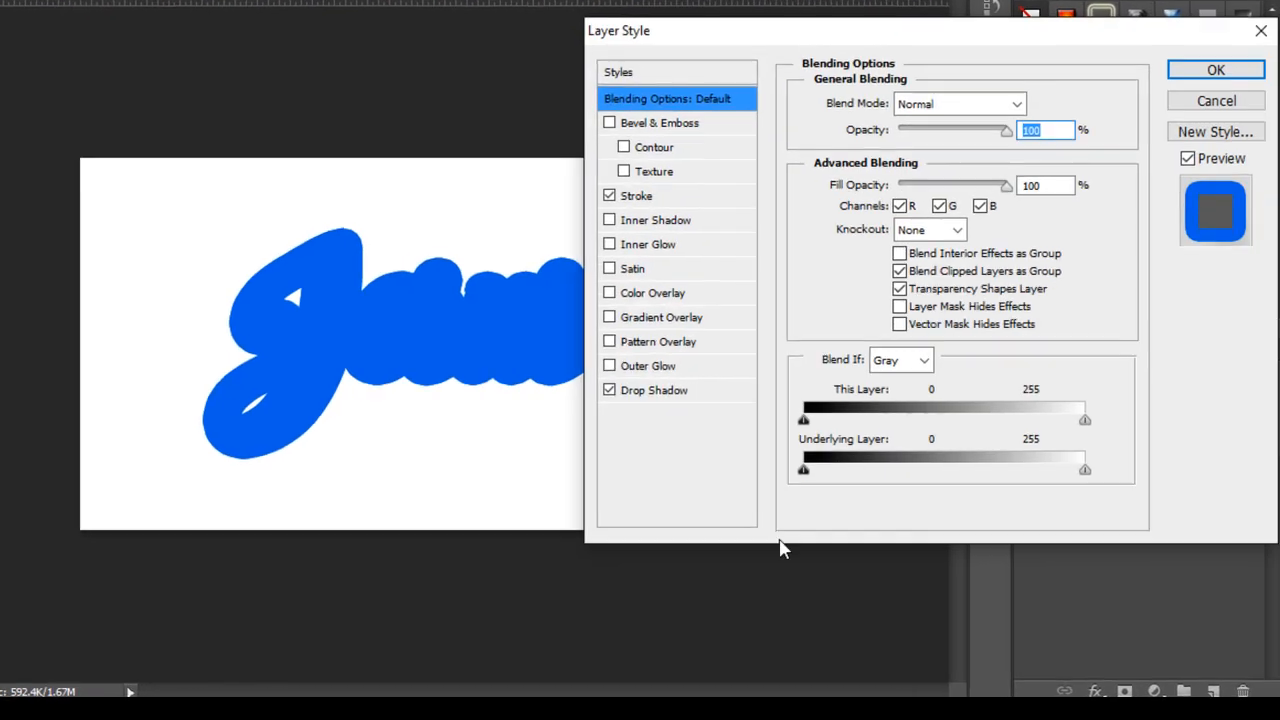
Turn off the drop shadow on Jesus 2 and make its stroke 10 px white (ffffff).
click(609, 390)
click(609, 390)
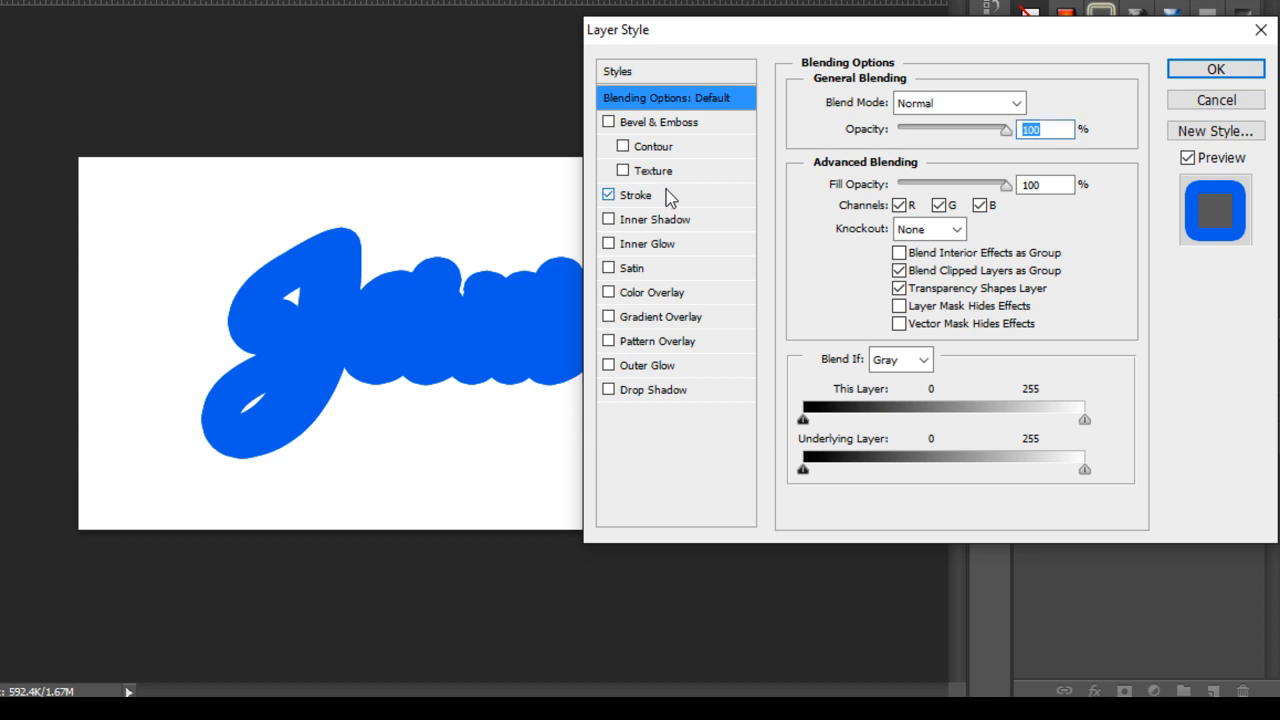
click(709, 198)
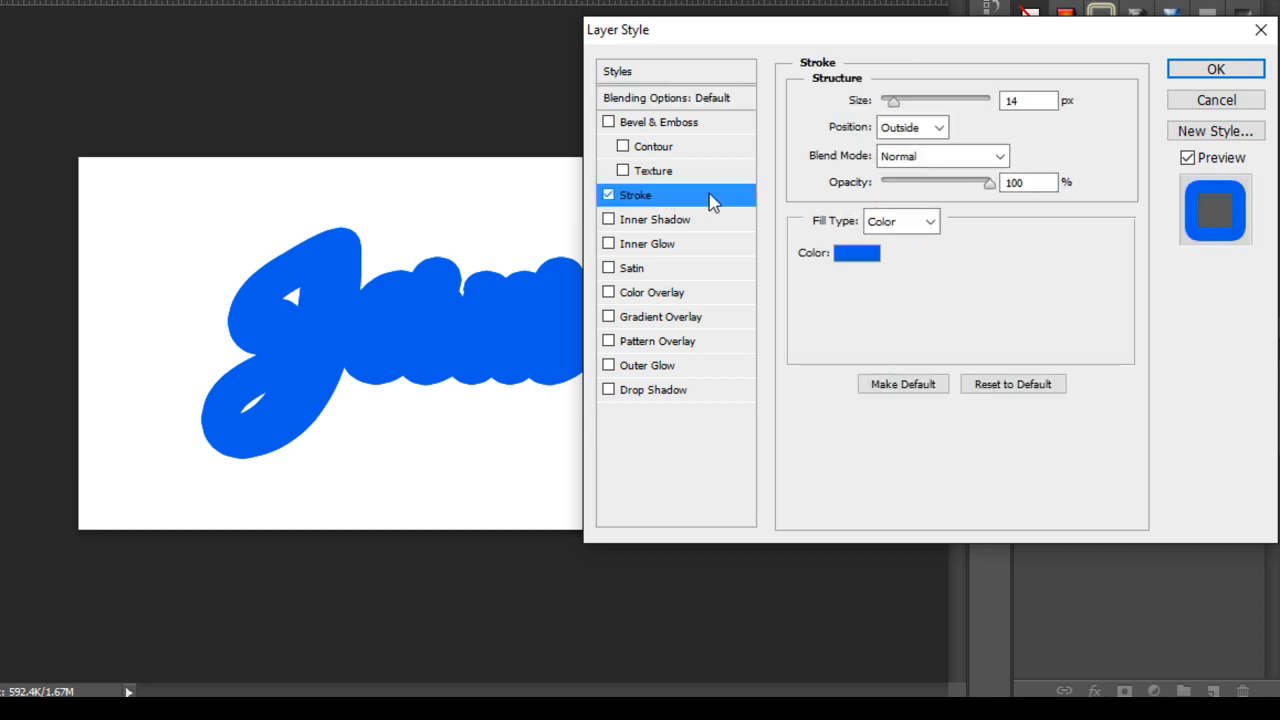
double_click(1012, 104)
text(10)
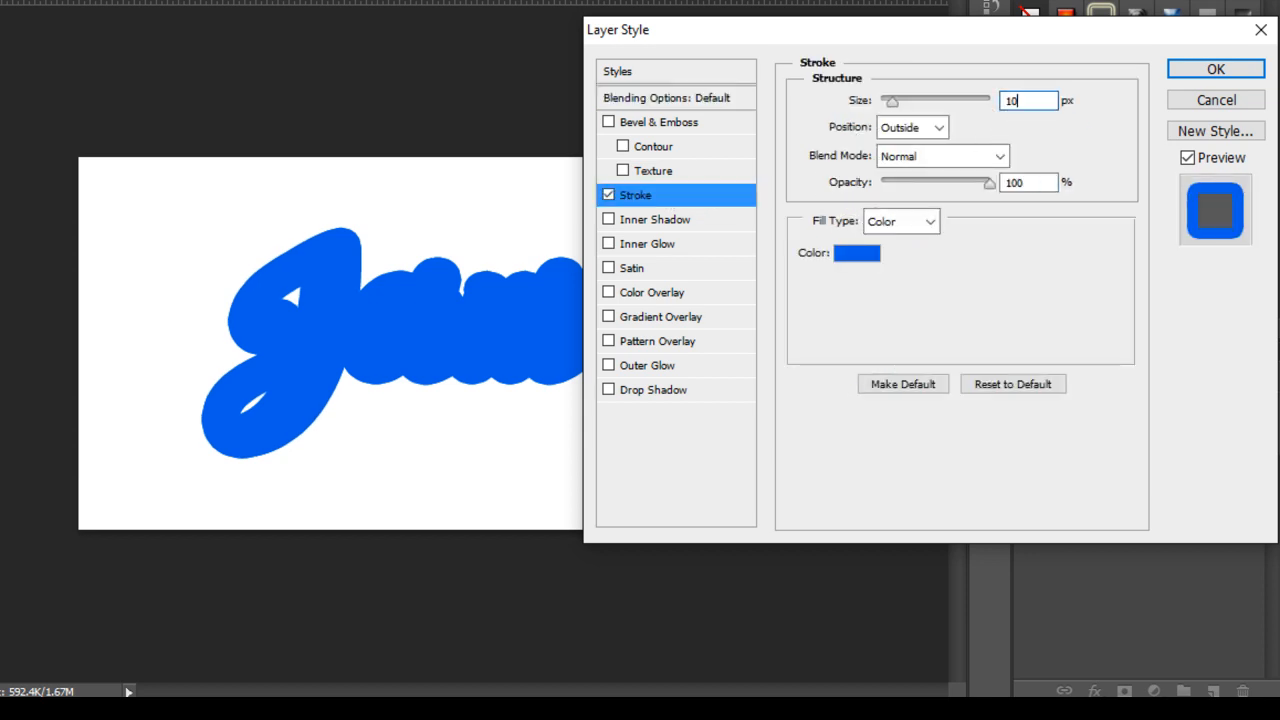
key(Tab)
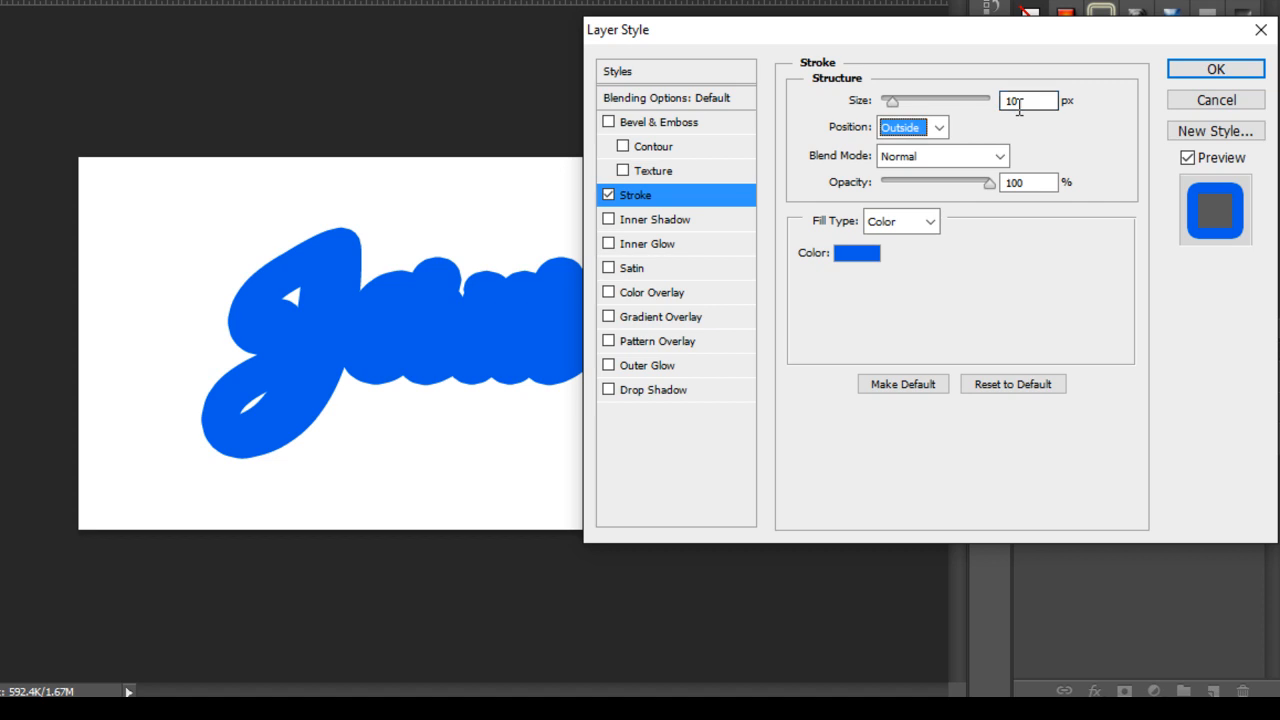
key(shift+Tab)
click(868, 258)
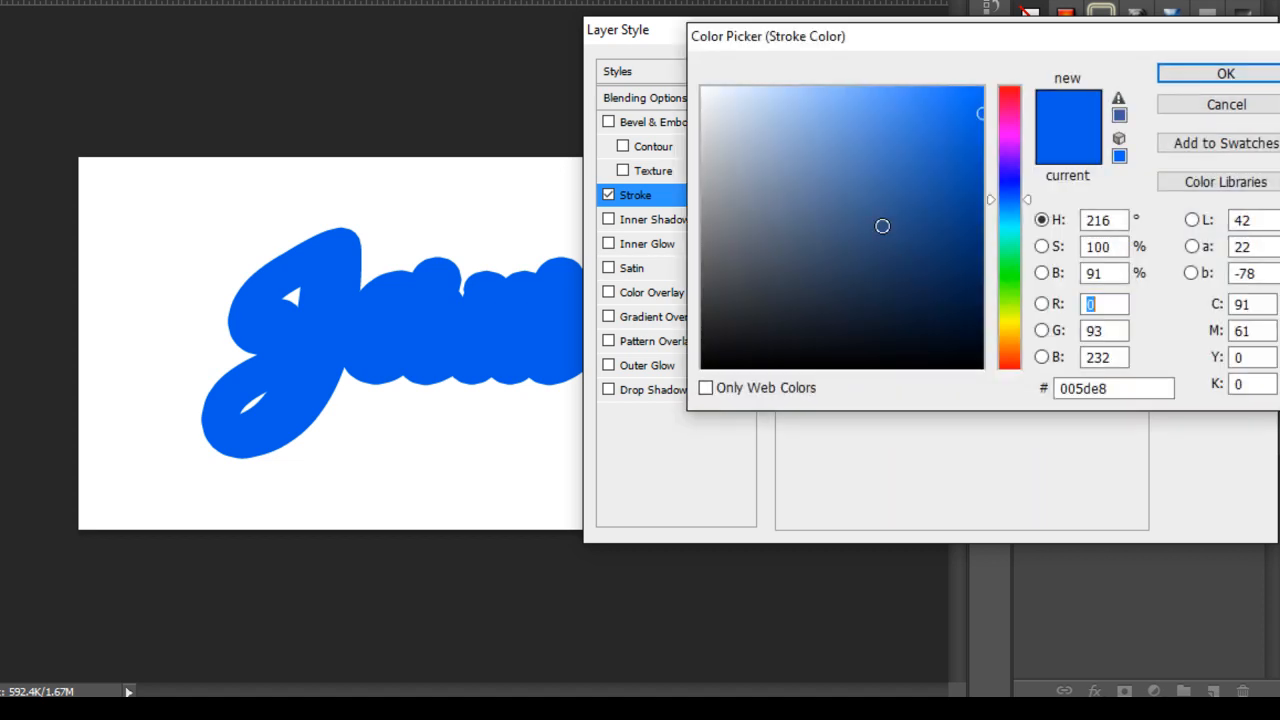
drag(743, 117, 656, 48)
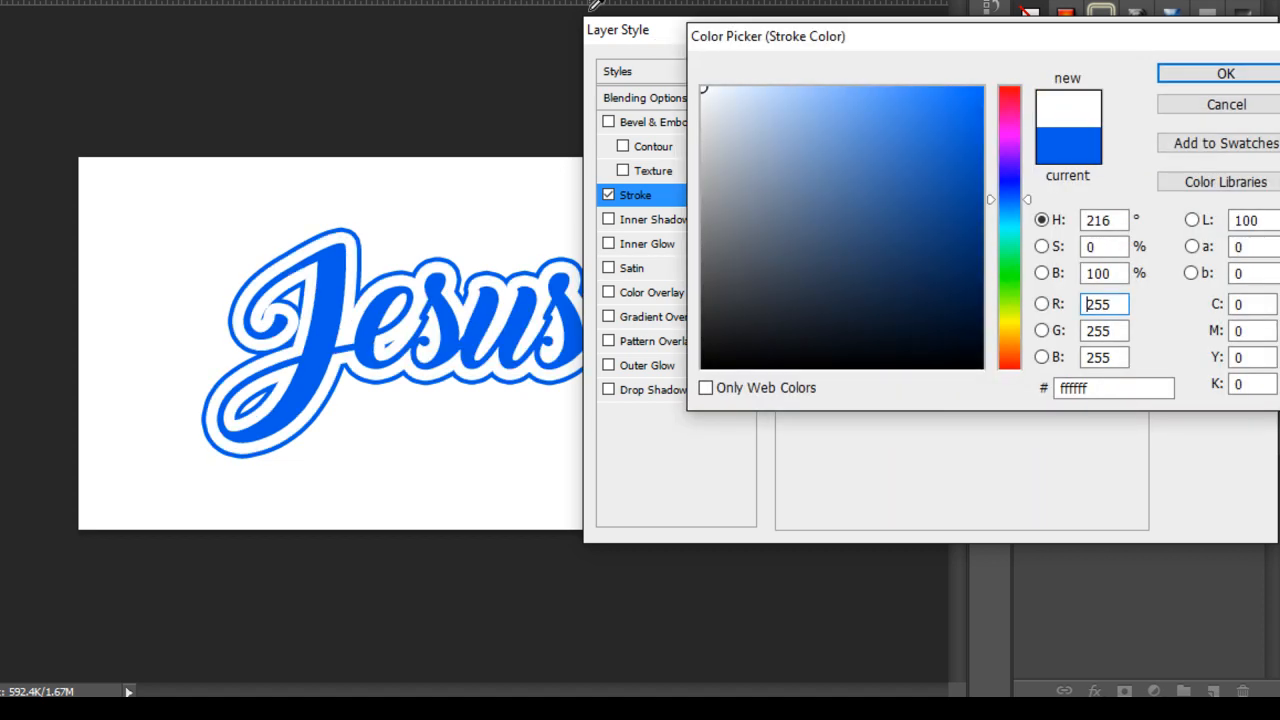
key(Return)
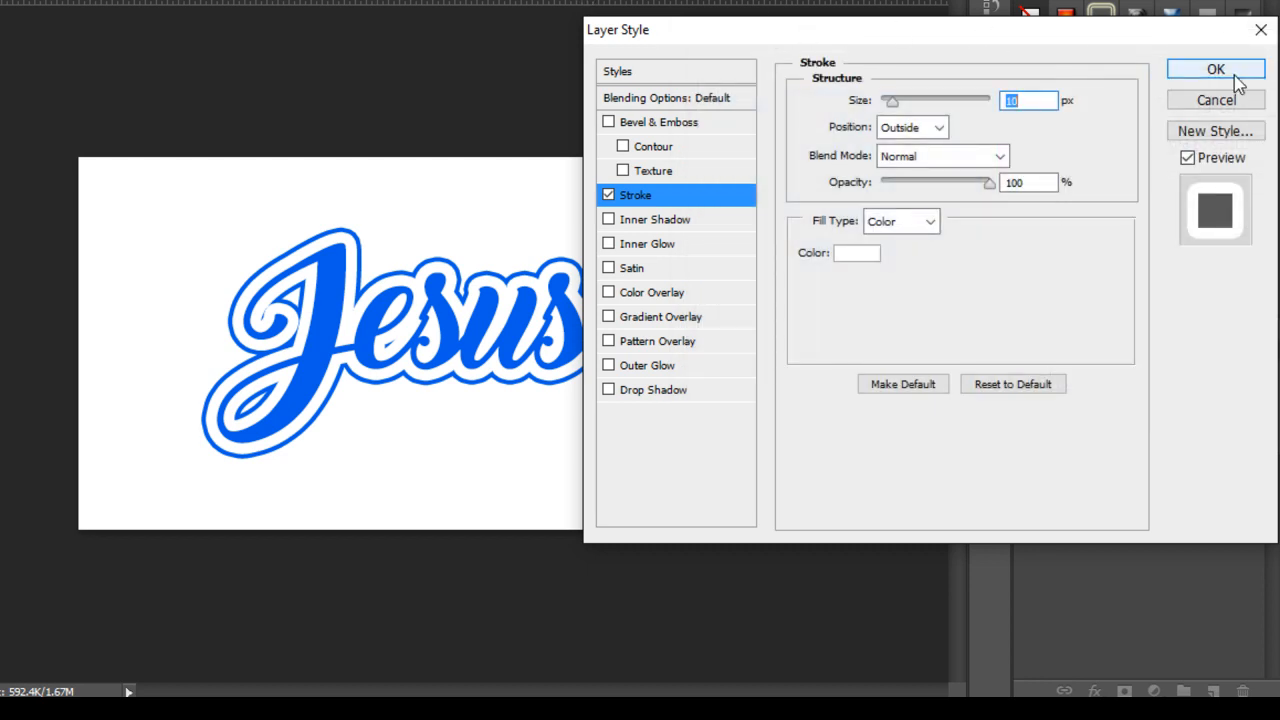
Add a Gradient Overlay using the Foreground to Transparent preset.
click(666, 322)
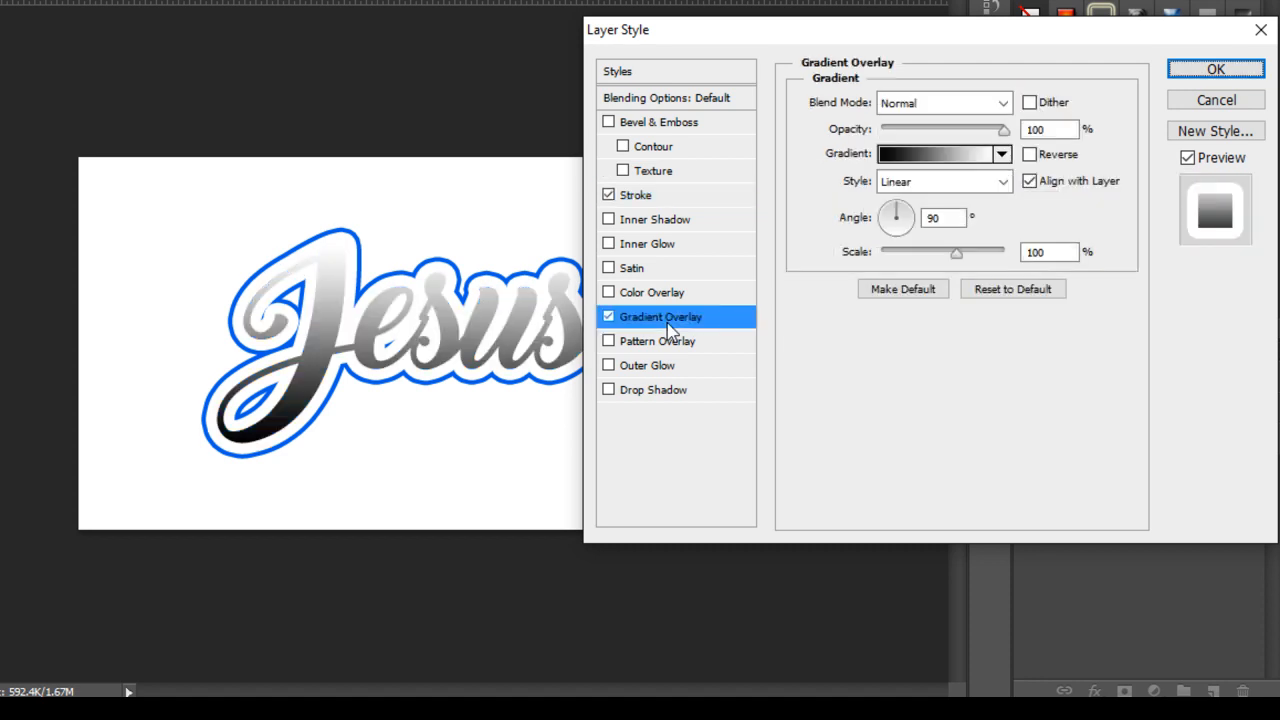
click(1001, 155)
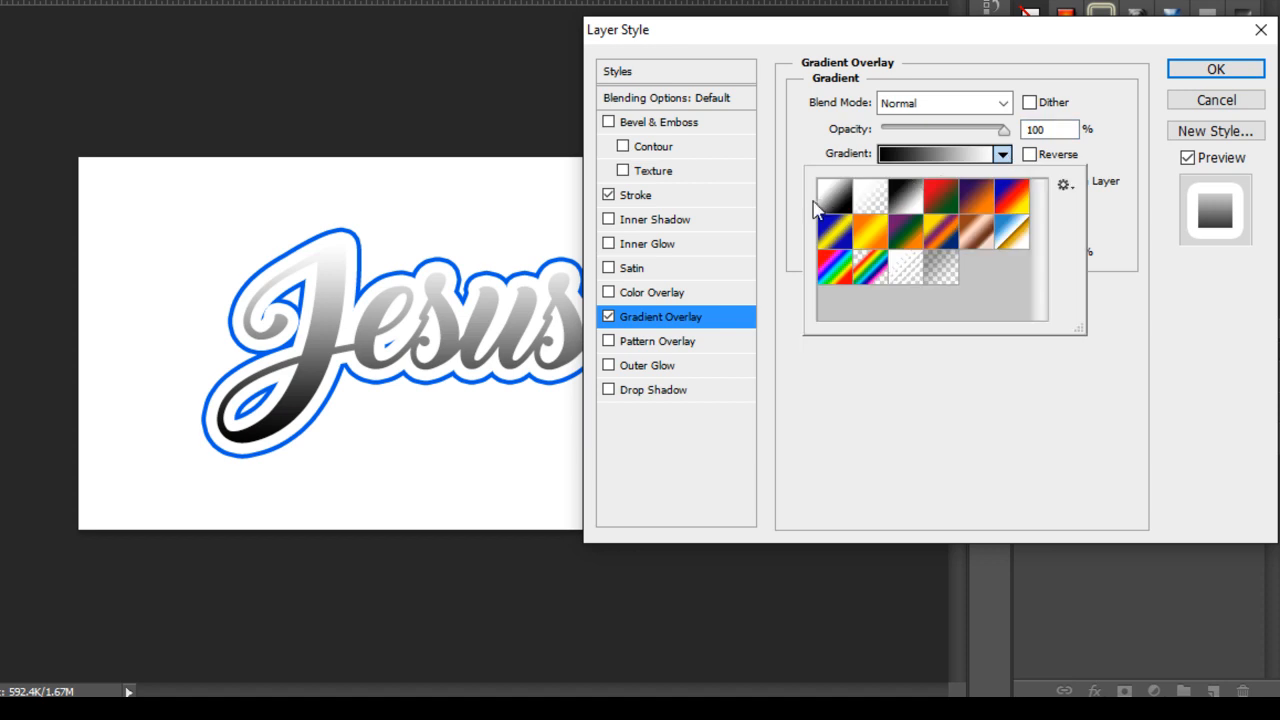
click(872, 195)
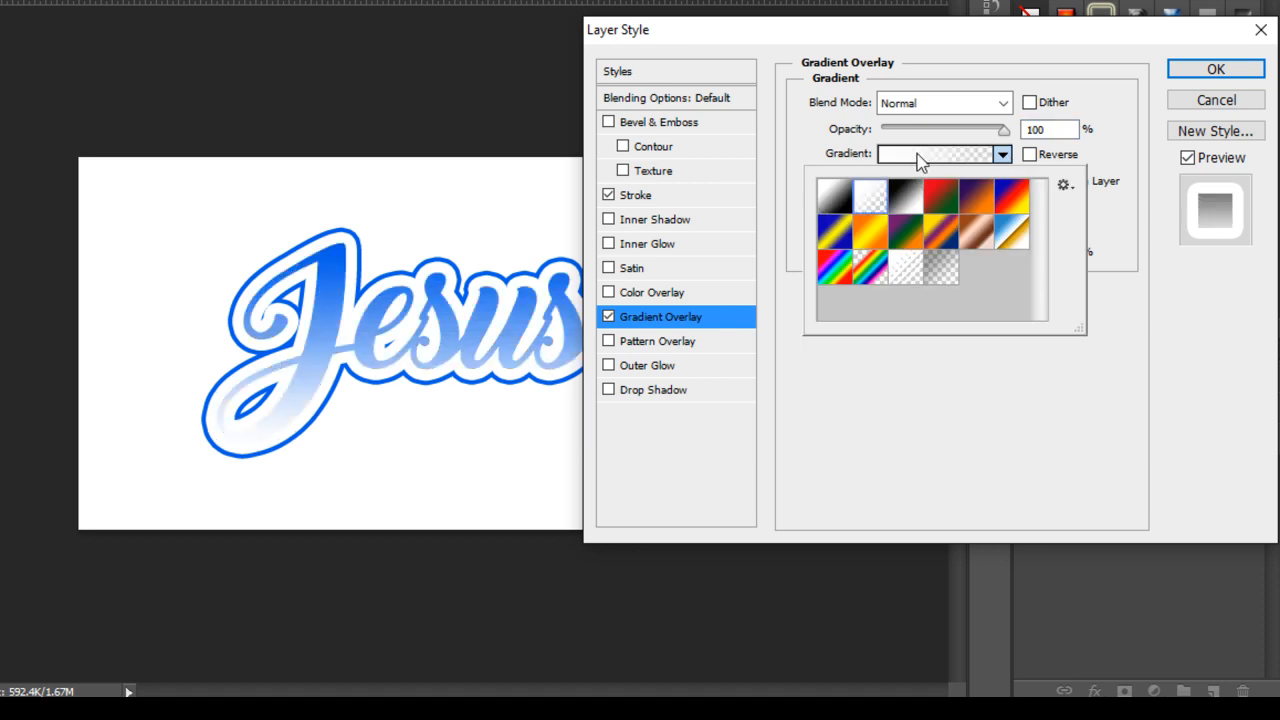
click(919, 158)
Edit the gradient so its transparency stop sits at 30% location.
click(919, 158)
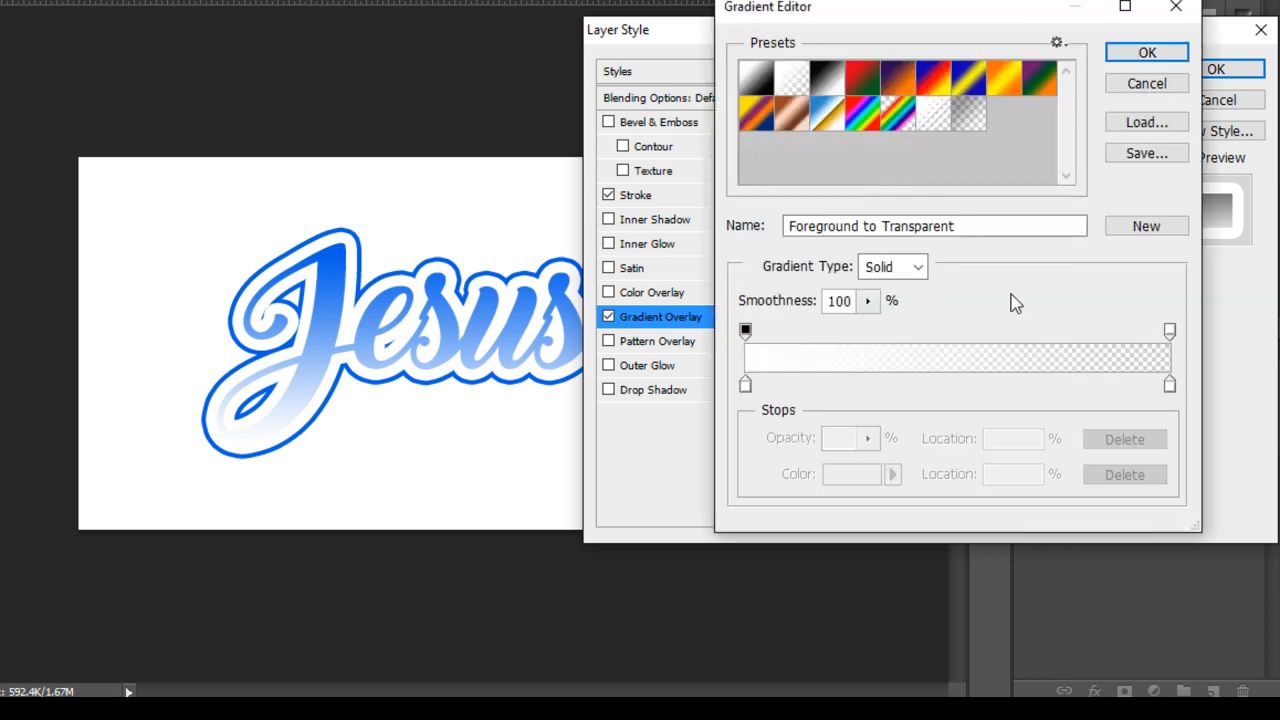
drag(1170, 332, 891, 336)
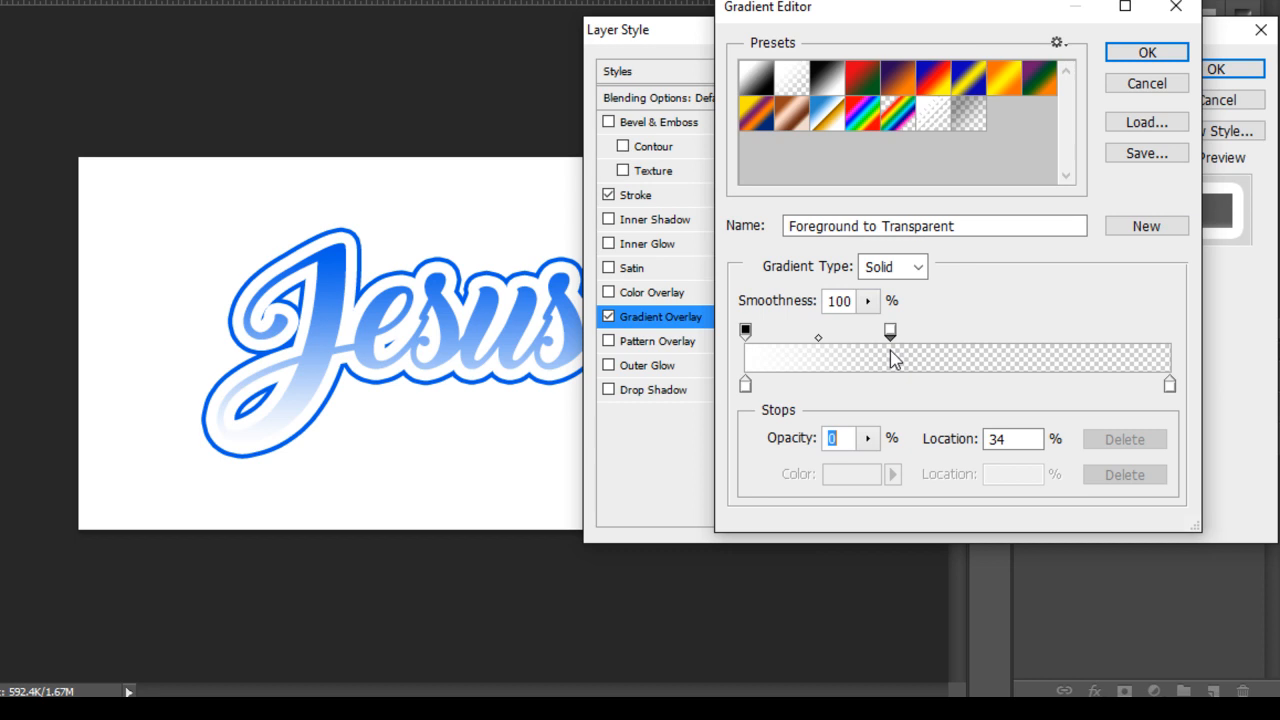
click(745, 385)
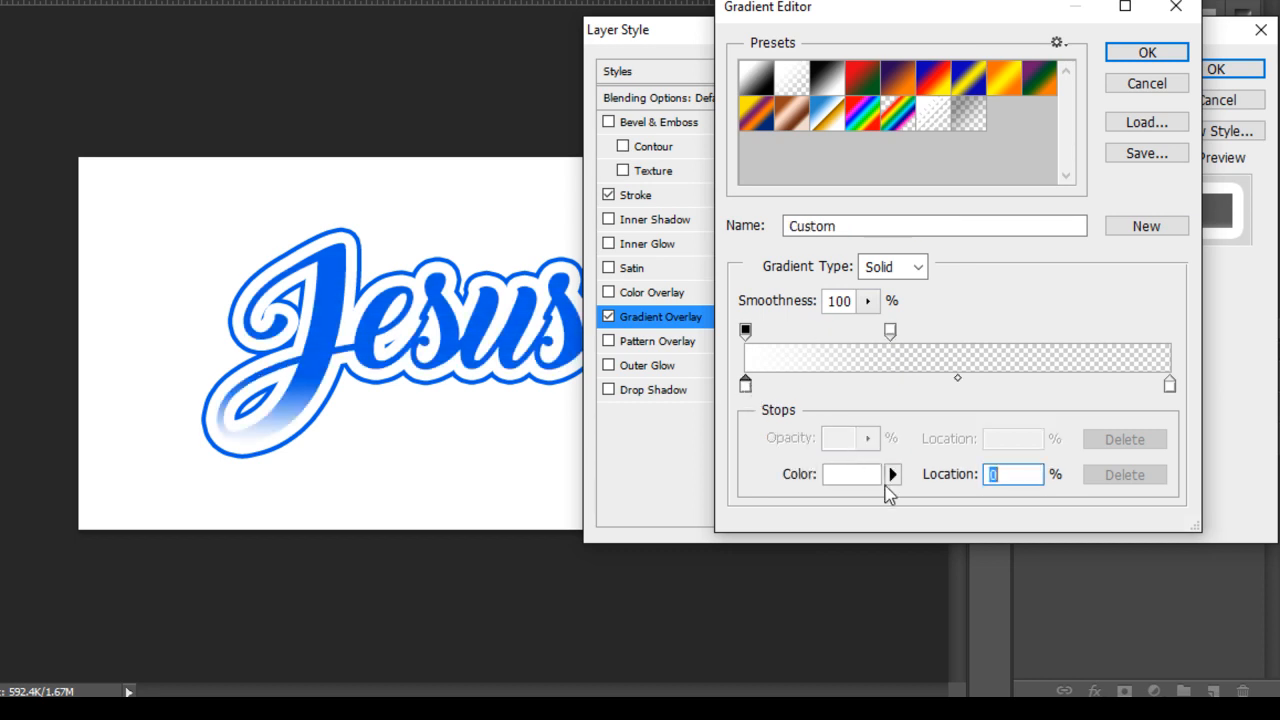
click(890, 332)
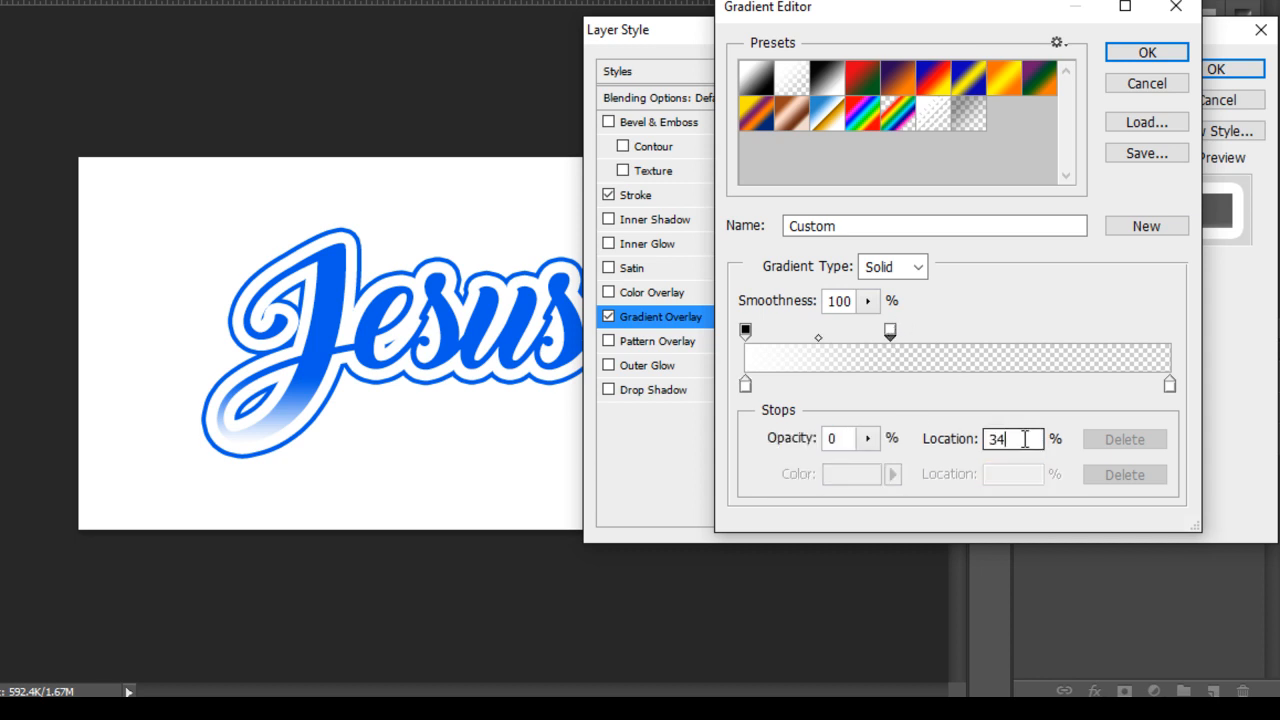
text(30)
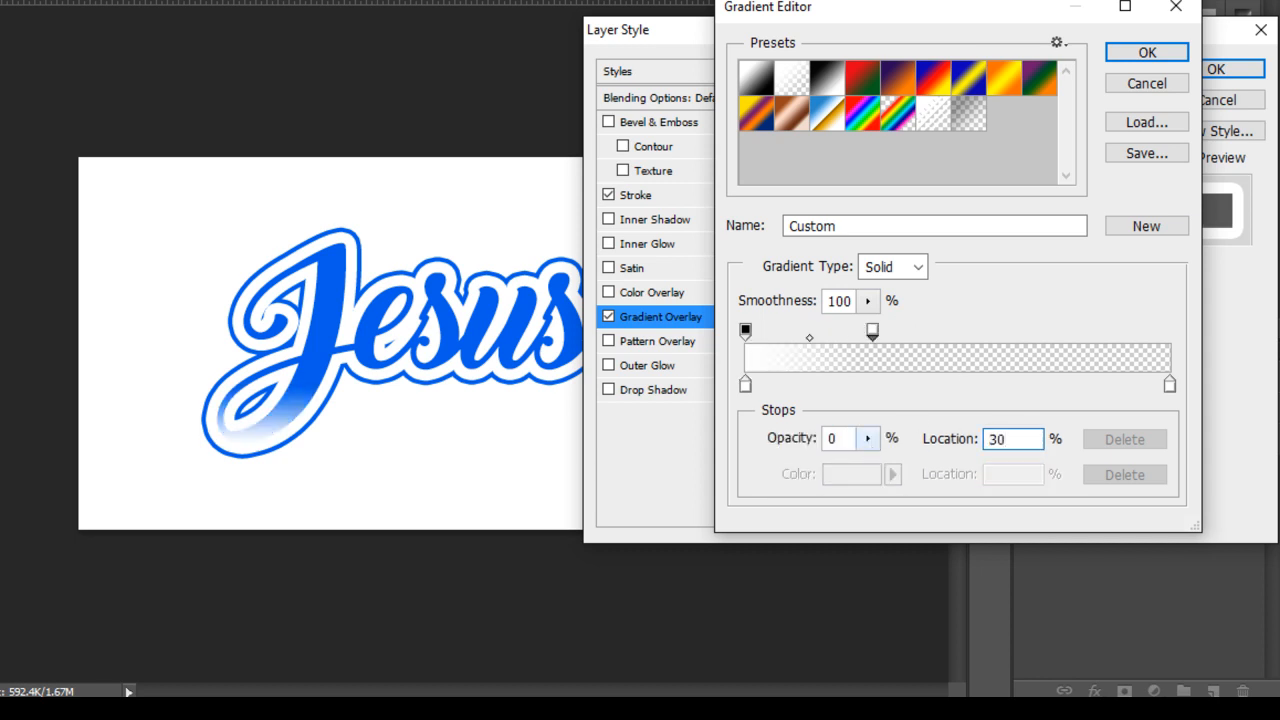
click(1148, 55)
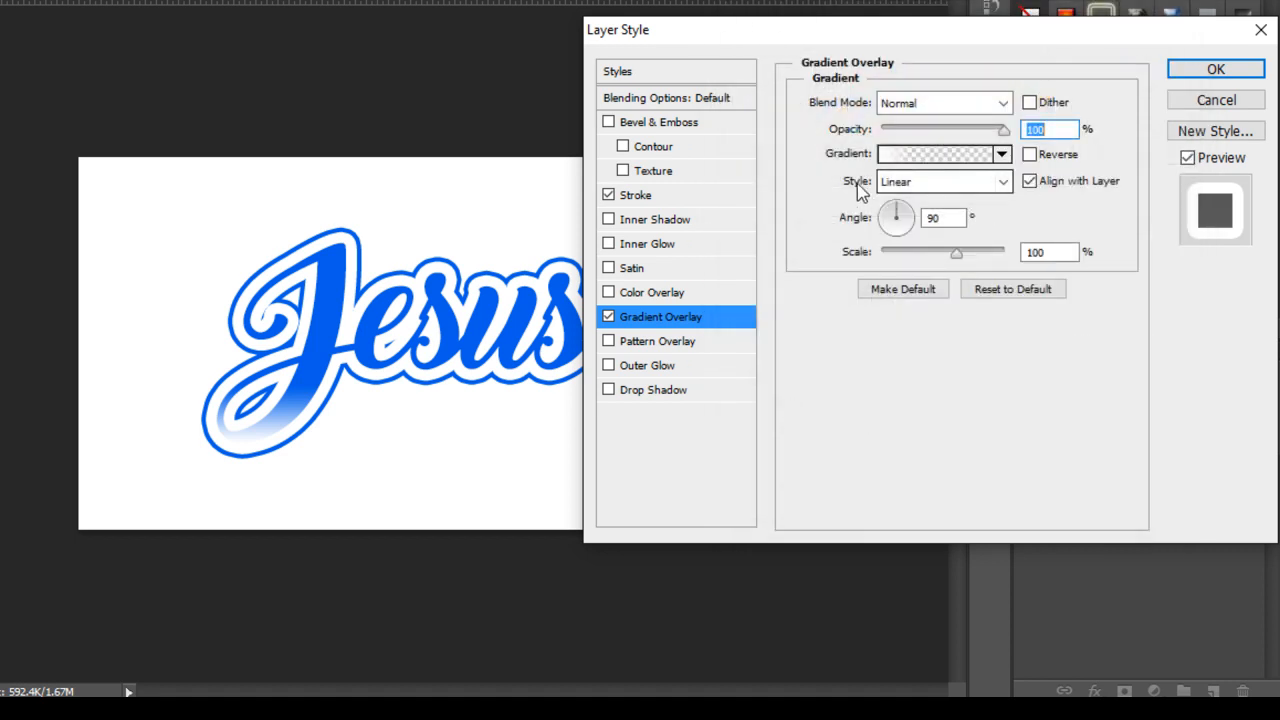
Set the gradient overlay to Reflected style, 120° angle and 40% opacity, then apply.
click(895, 184)
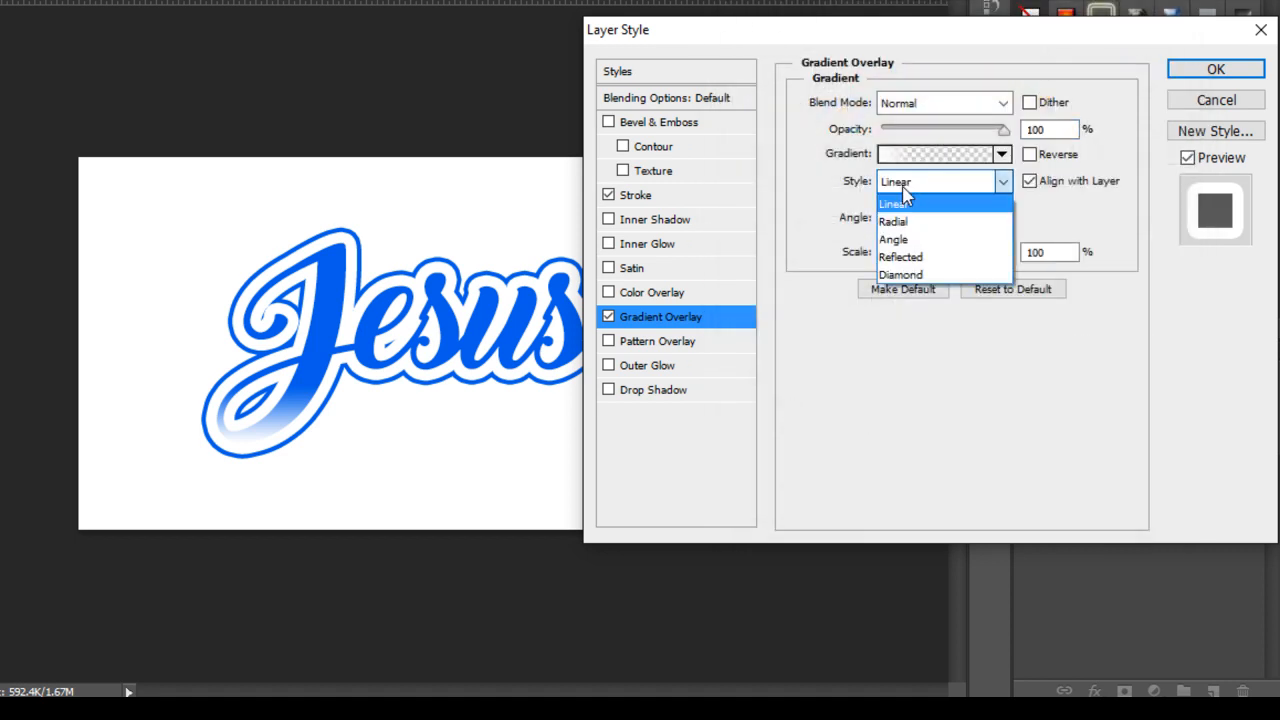
click(919, 256)
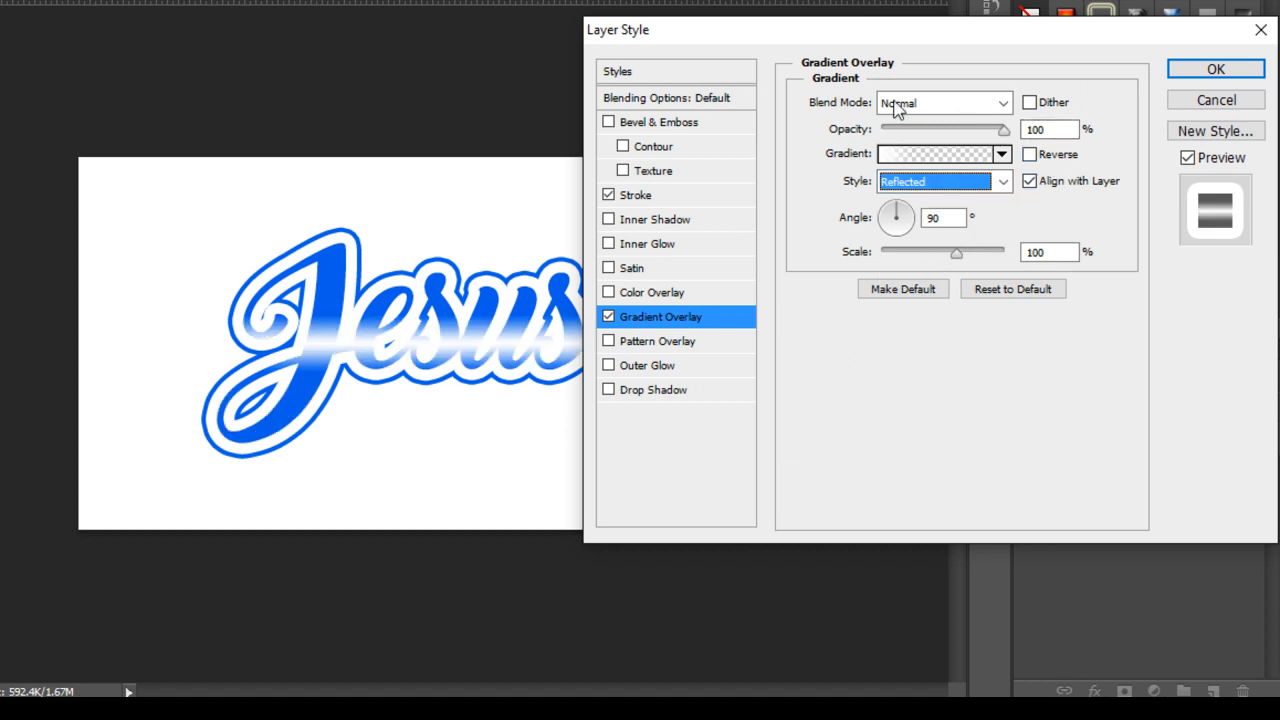
click(939, 220)
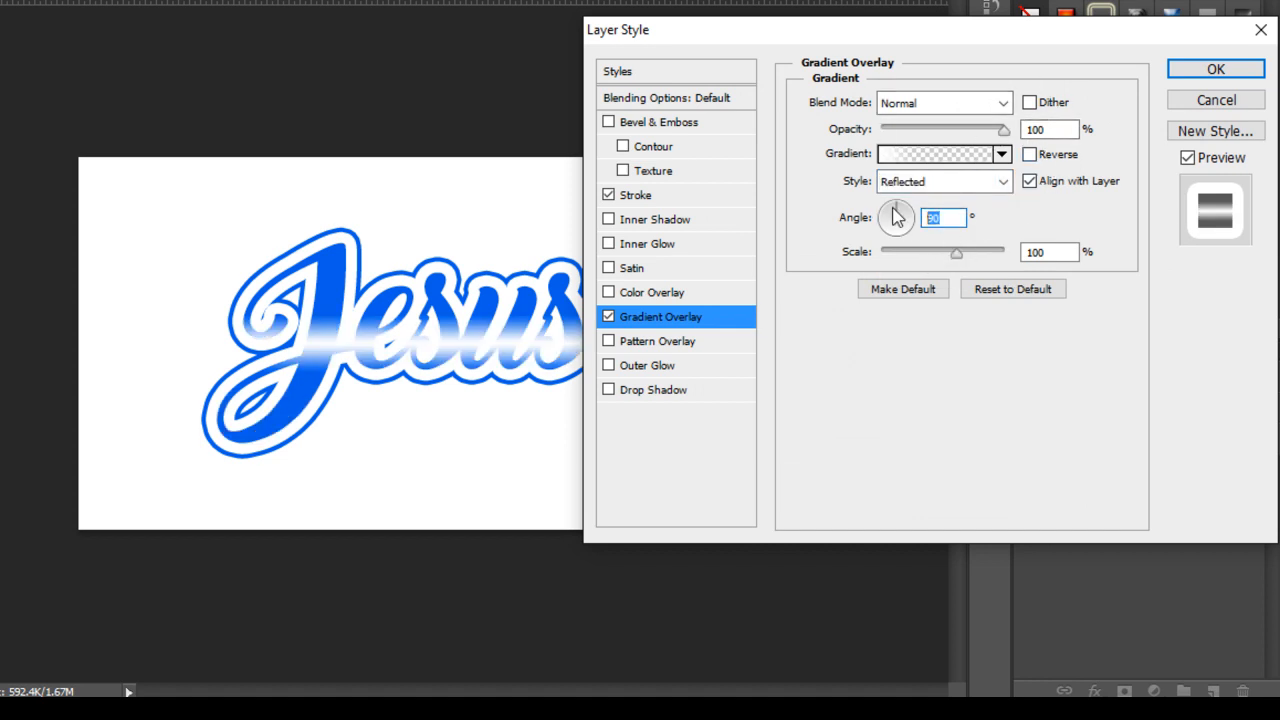
text(120)
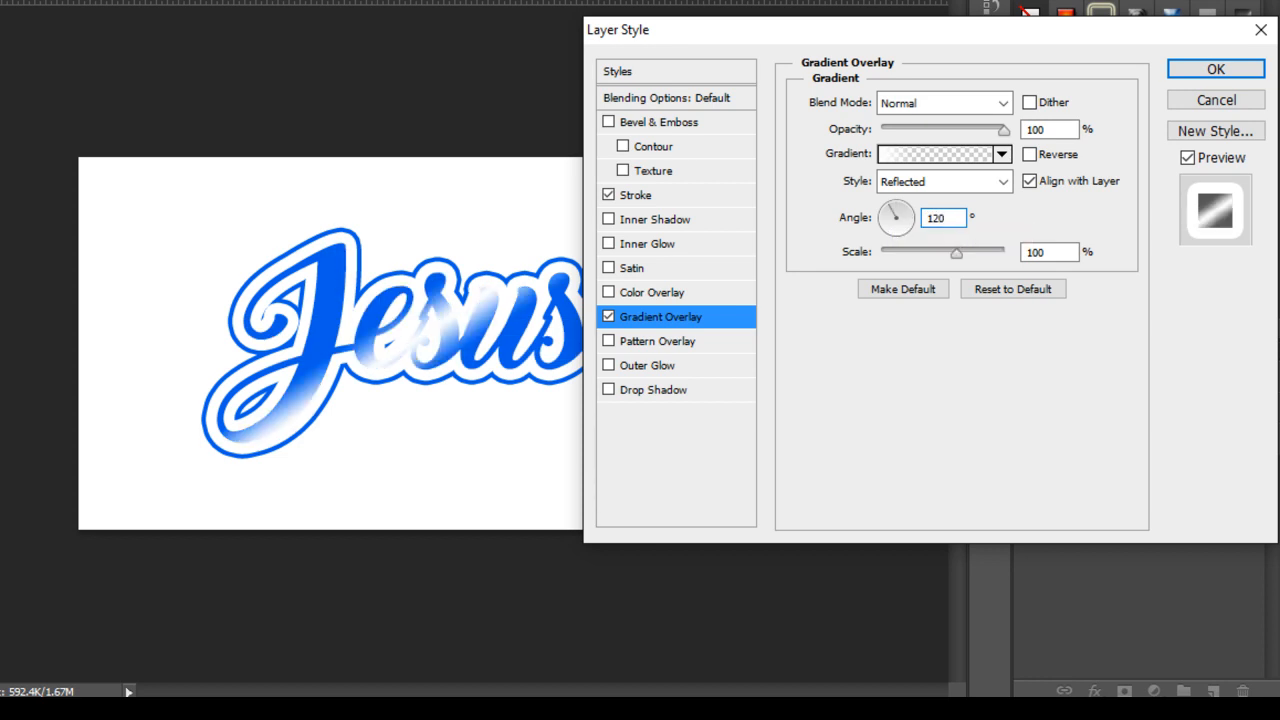
text(0)
key(BackSpace)
key(BackSpace)
text(0)
double_click(1047, 130)
text(40)
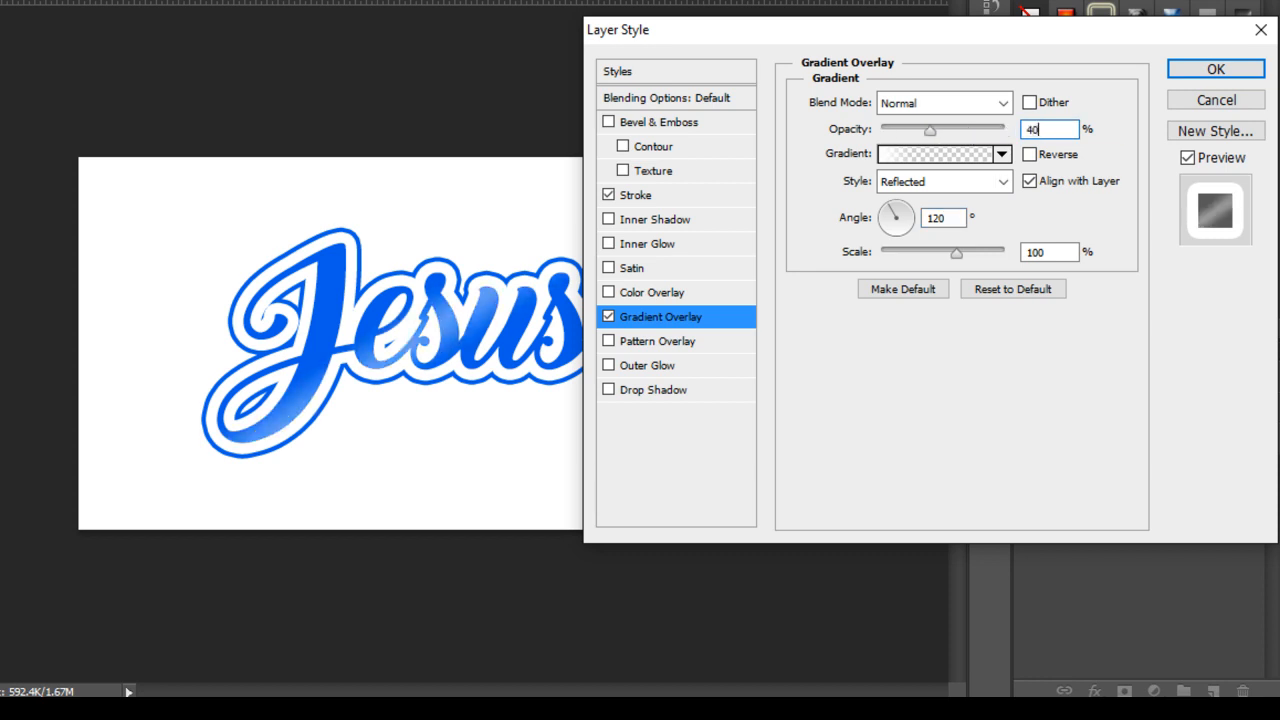
click(1216, 69)
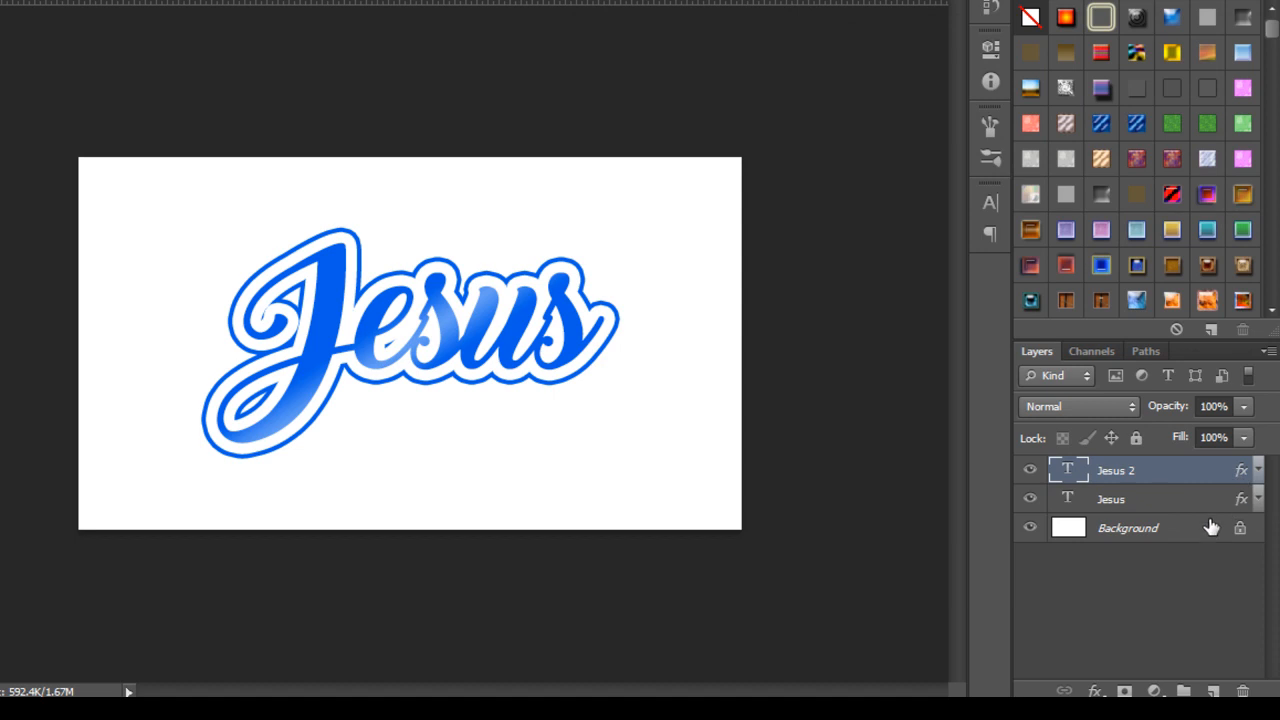
click(1192, 531)
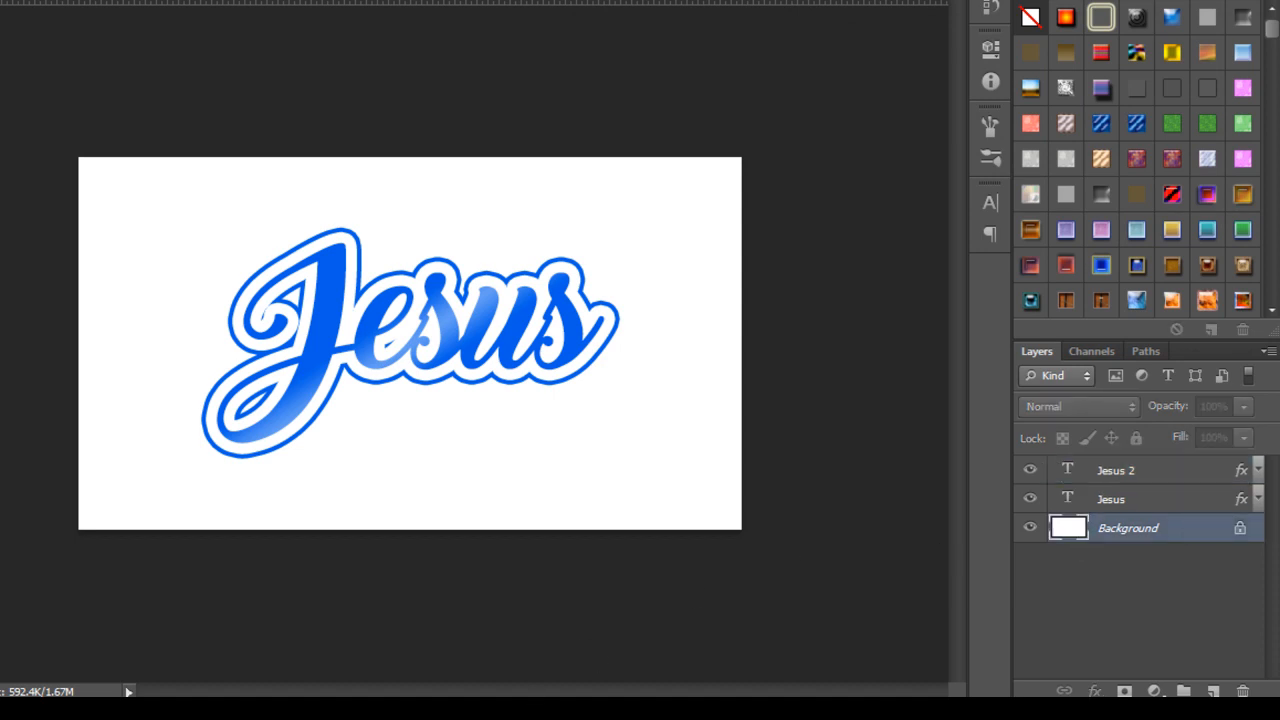
Switch from Photoshop to Google Chrome via the taskbar.
mouse_move(396, 712)
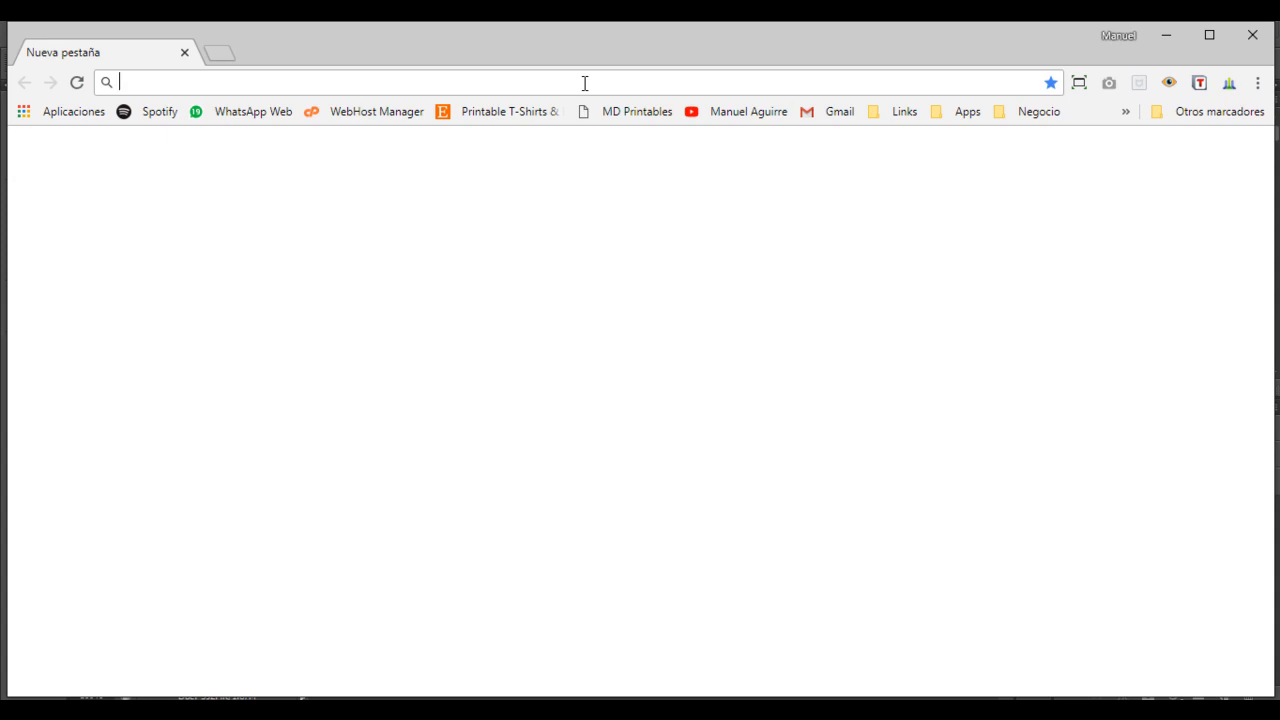
Go to unsplash.com in Chrome and maximize the browser window.
text(uns)
key(Return)
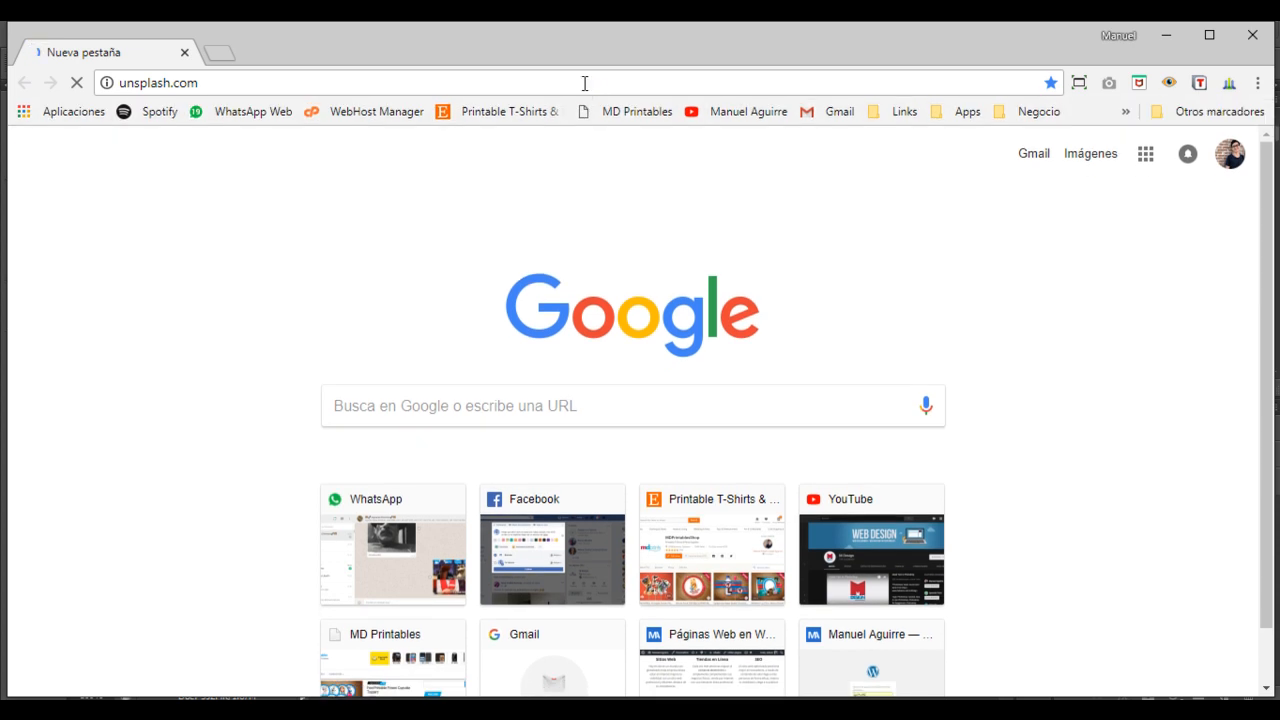
click(1210, 36)
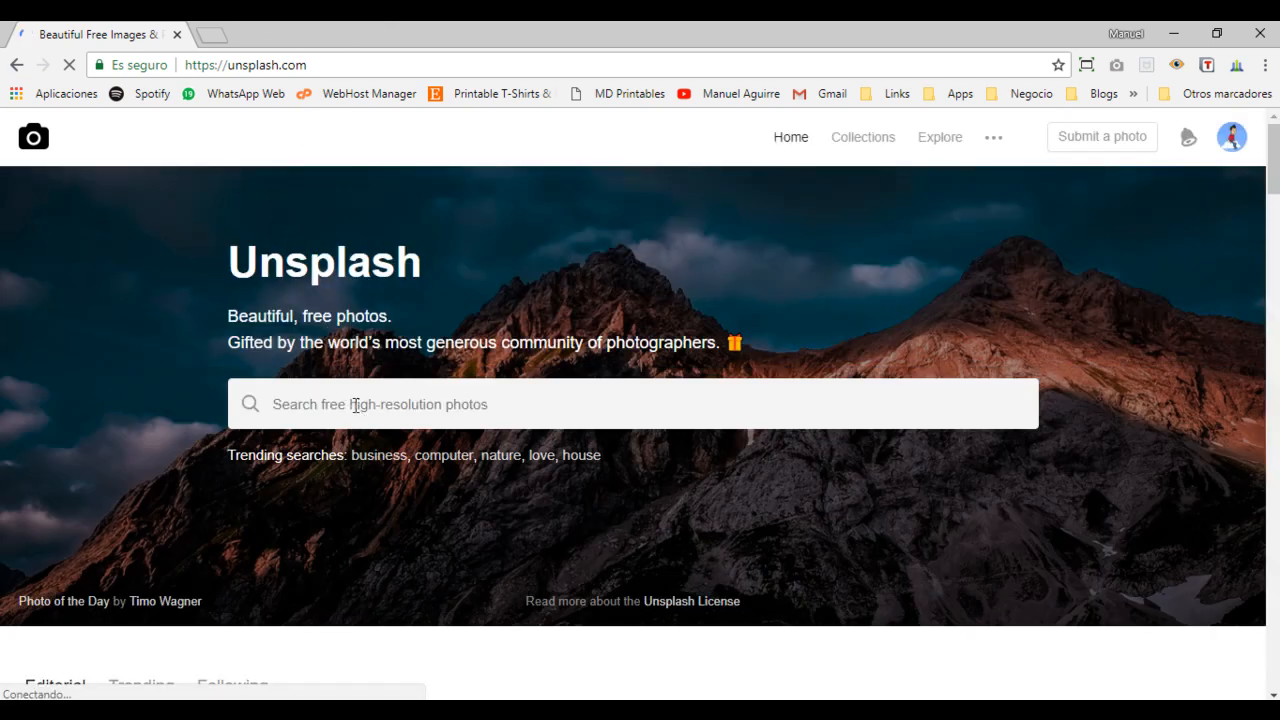
Search Unsplash for 'Sky' photos and scroll through the results.
click(356, 405)
click(251, 404)
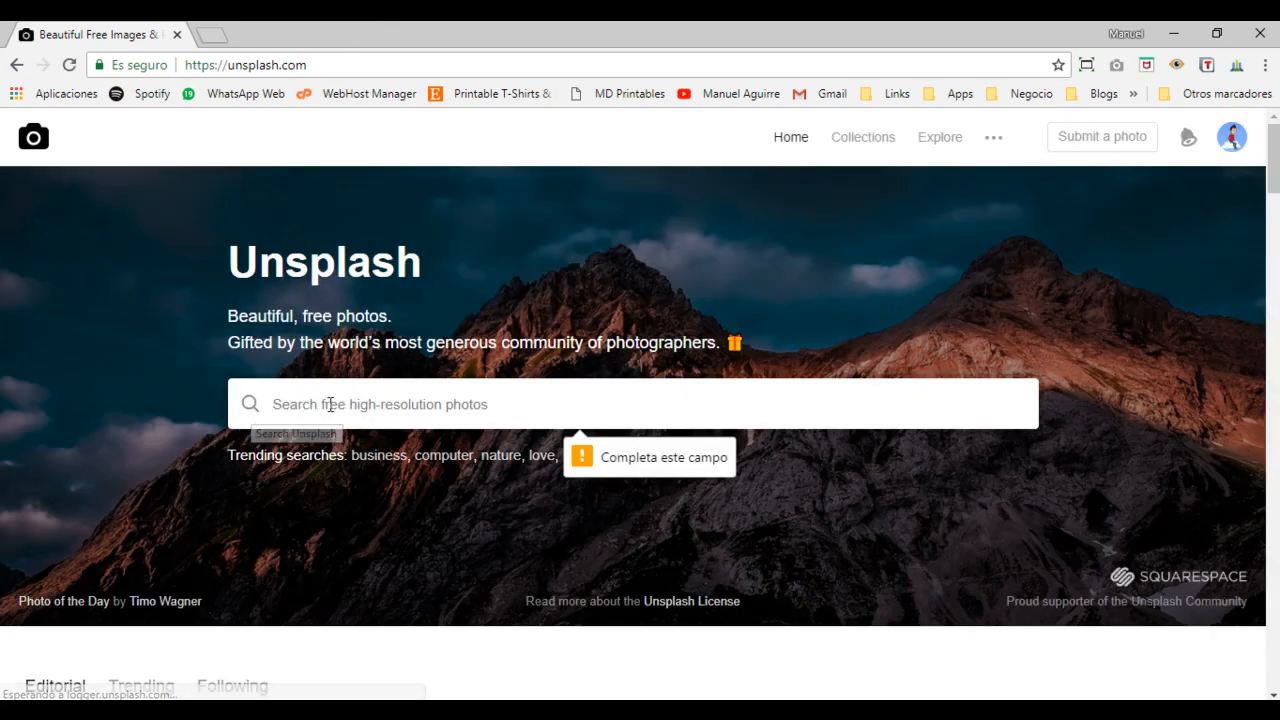
text(Sky)
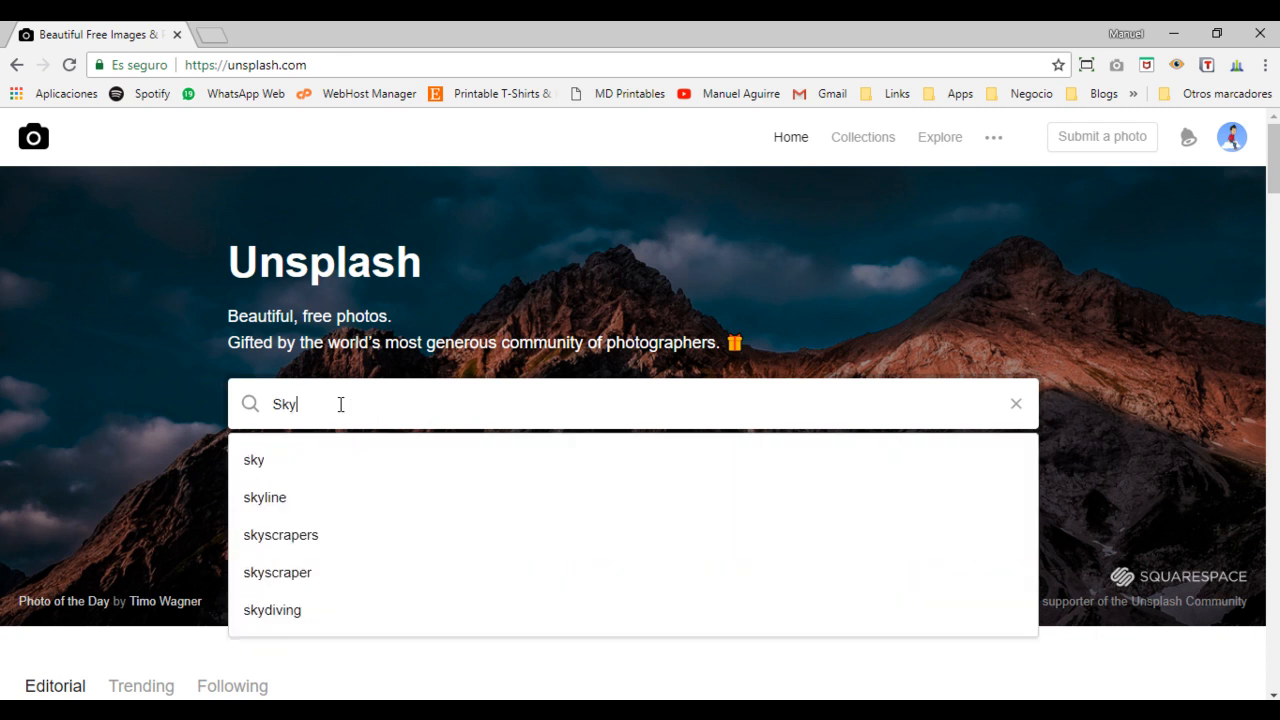
key(Return)
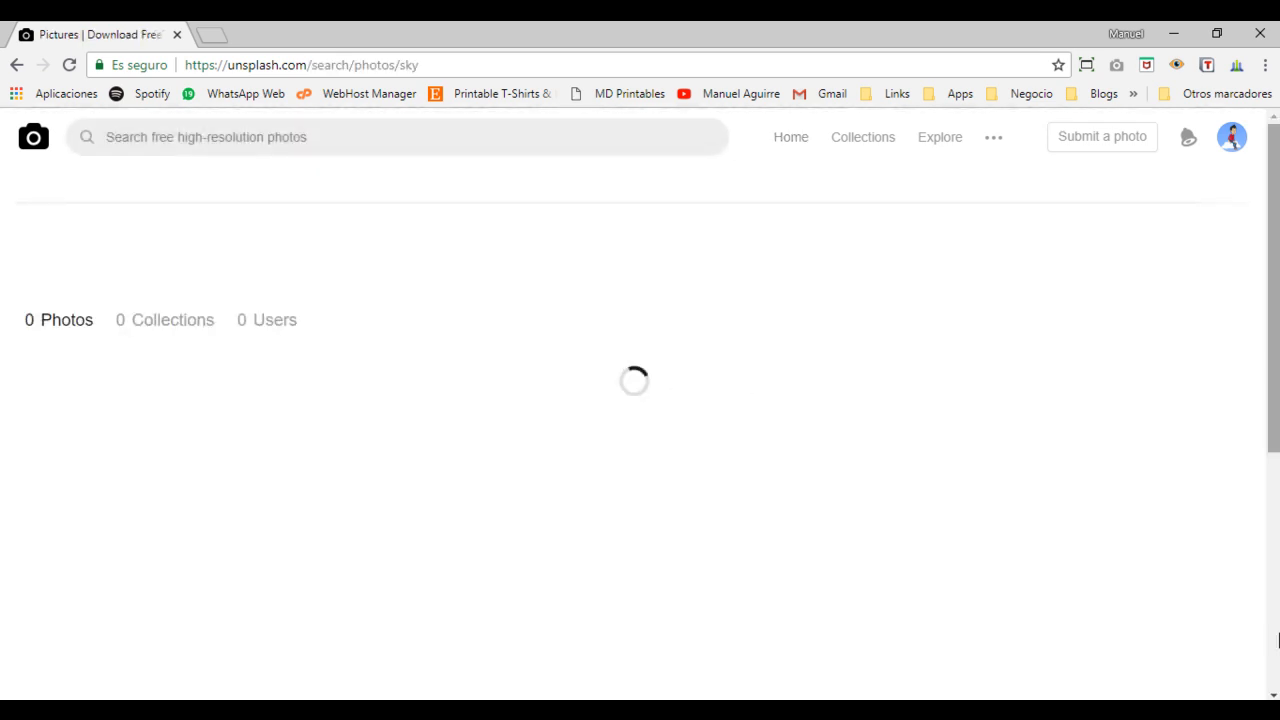
scroll(640, 430, down, 8)
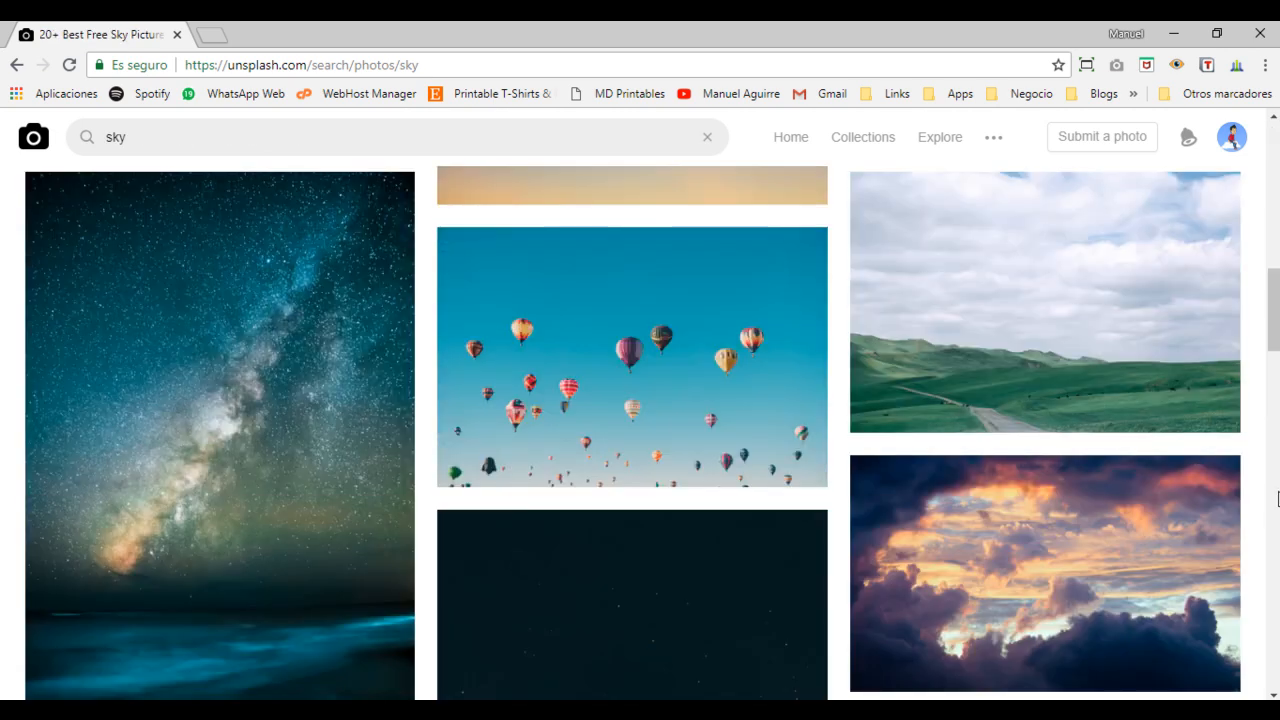
scroll(1277, 410, down, 5)
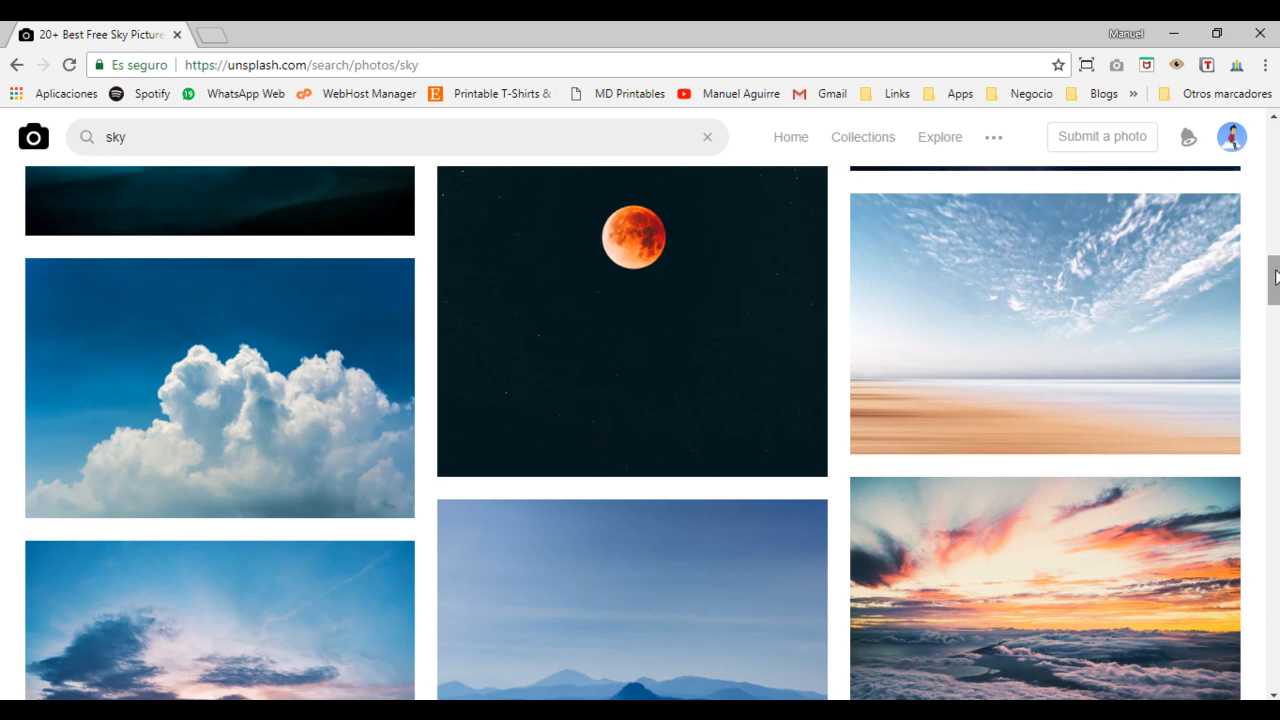
scroll(1274, 280, down, 2)
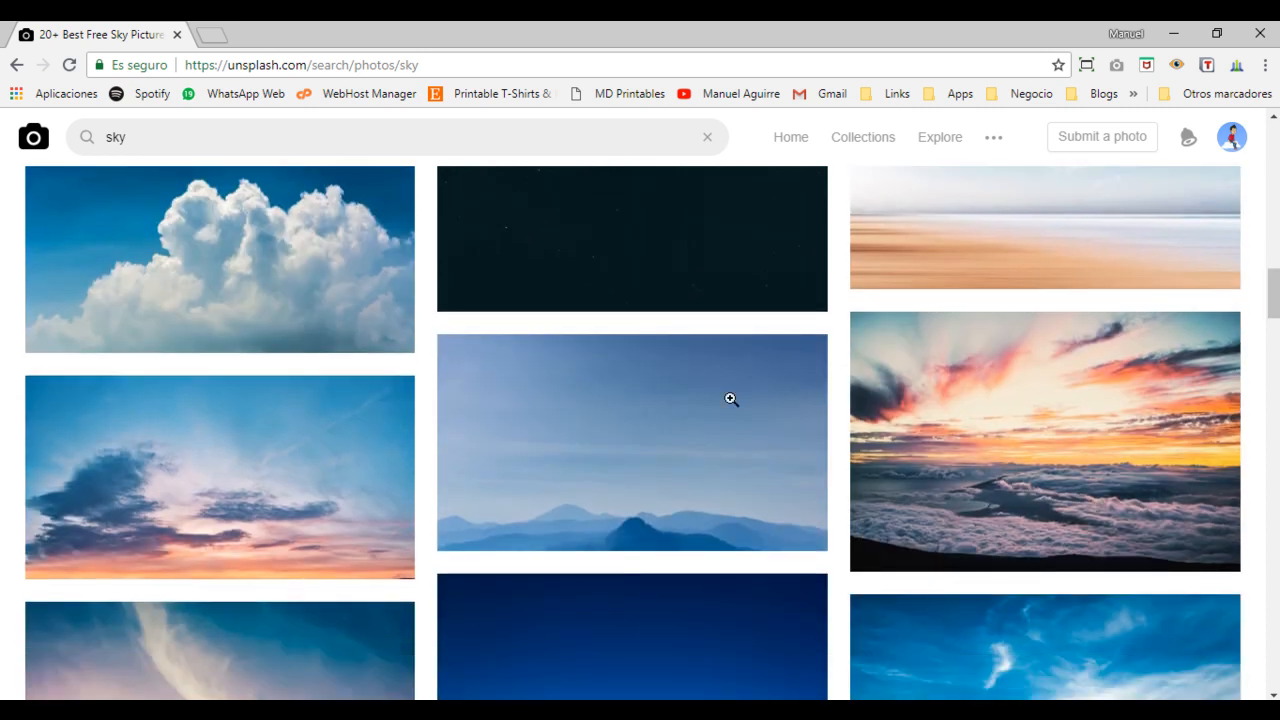
Open the blue mountain silhouette photo, copy the image, and return to Photoshop.
click(672, 429)
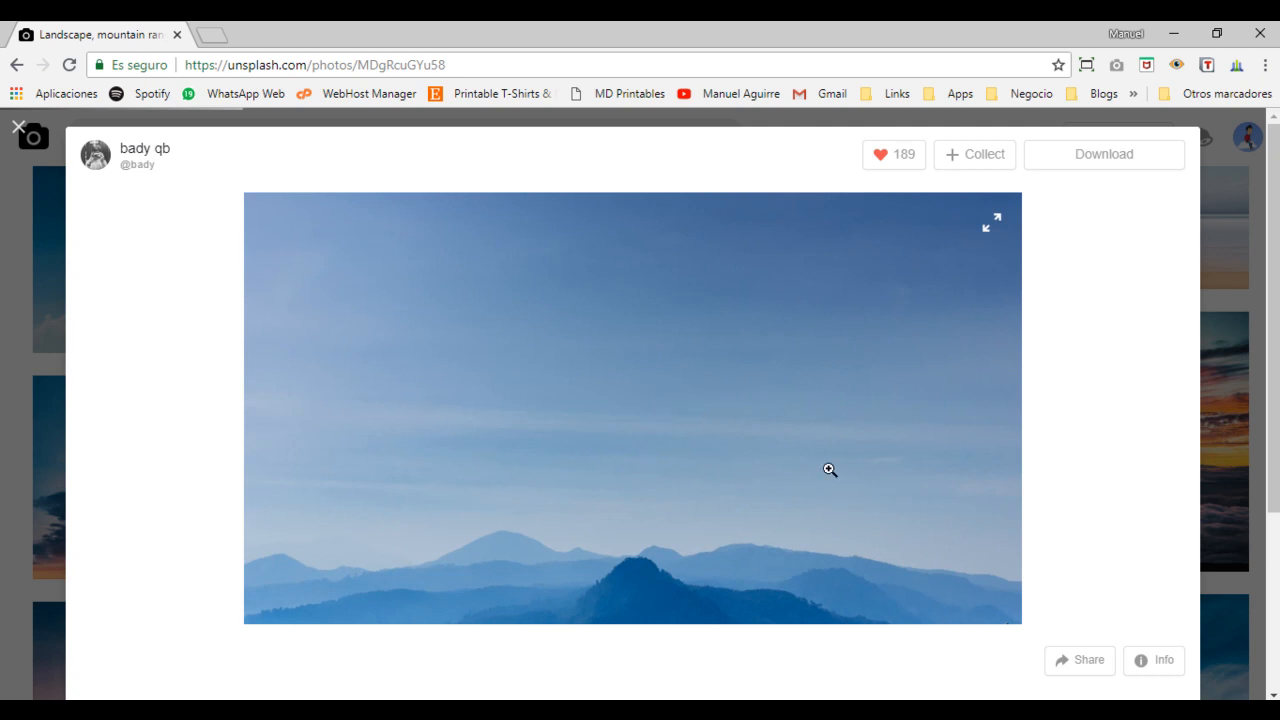
click(1135, 565)
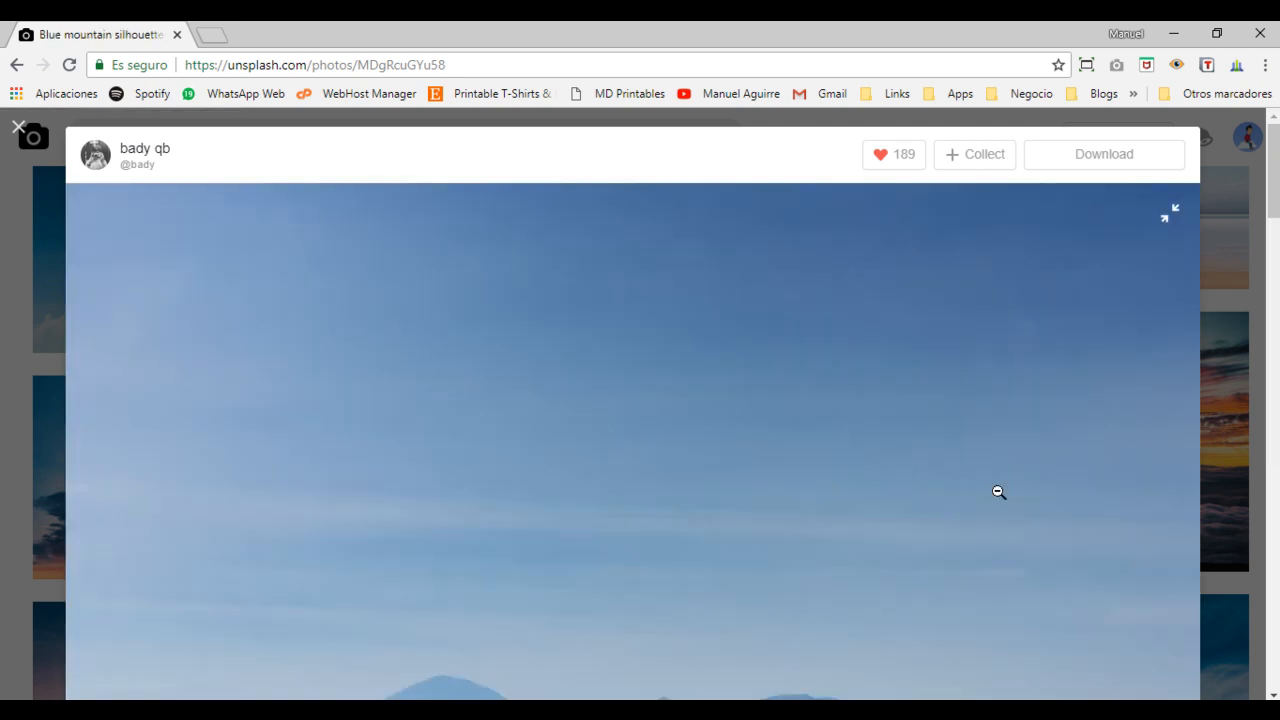
right_click(740, 477)
click(802, 540)
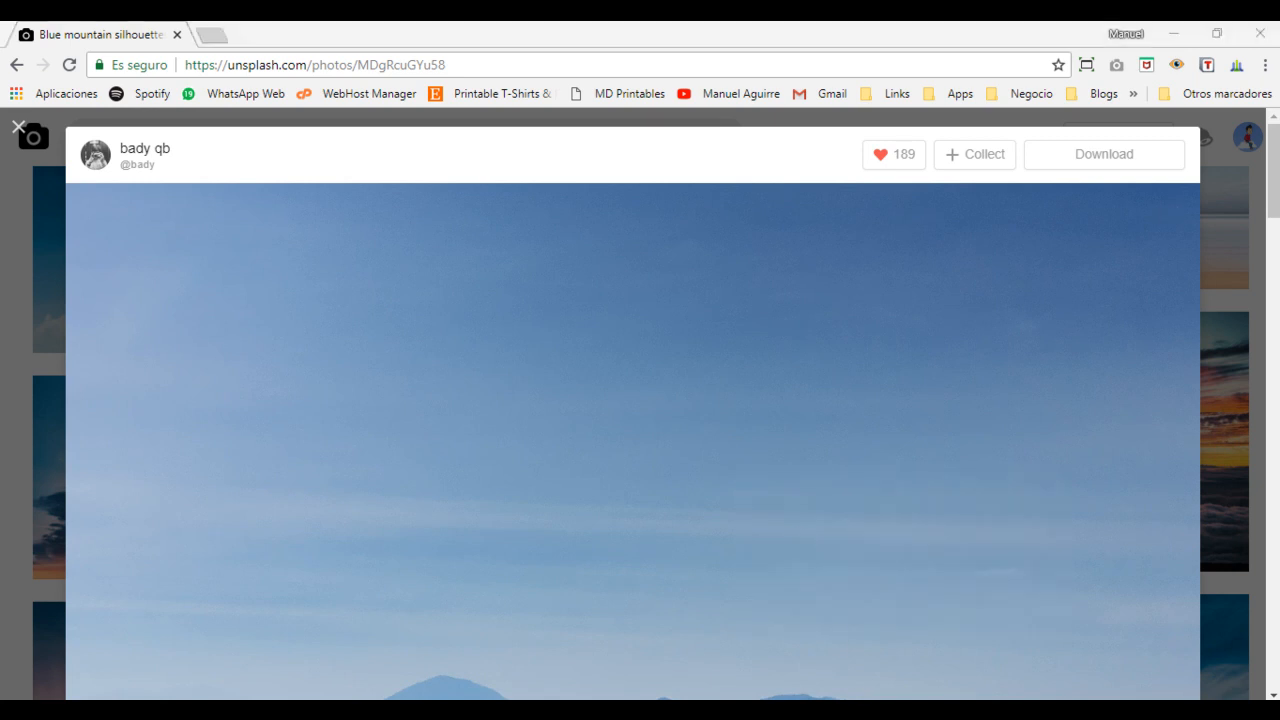
click(845, 711)
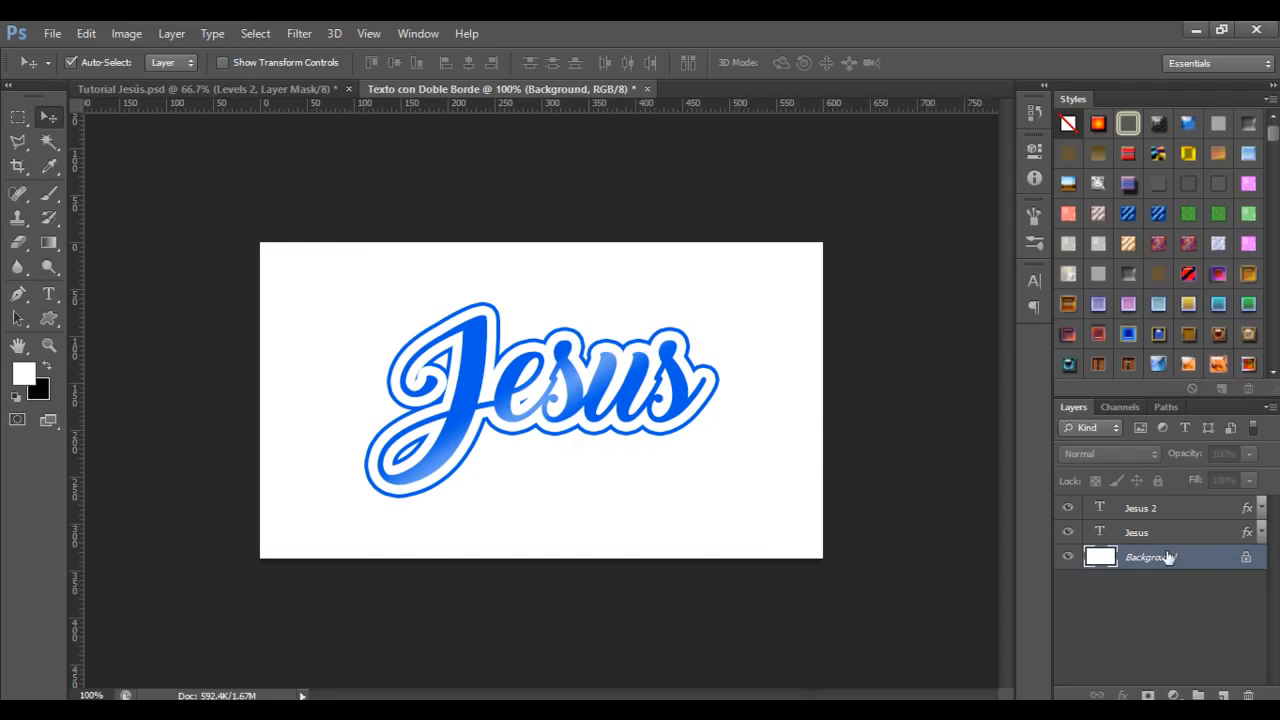
Paste the sky photo as Layer 1 and convert it to a smart object.
key(ctrl+v)
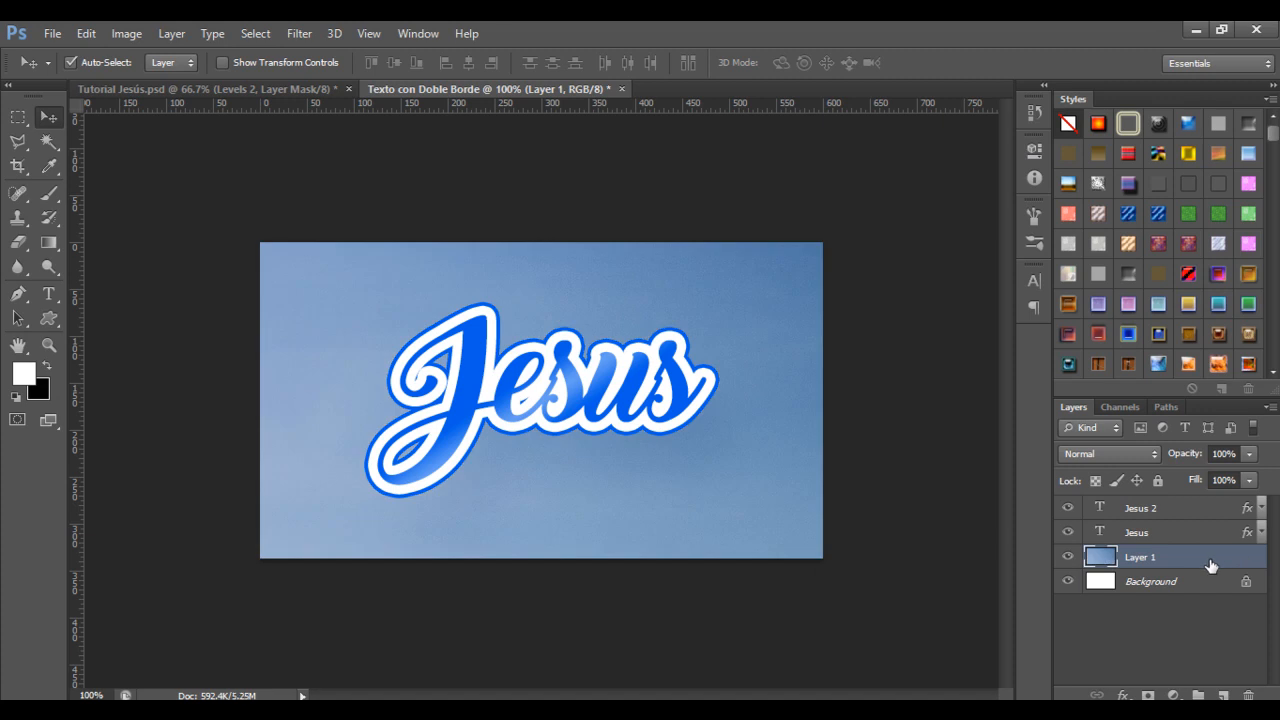
right_click(1197, 557)
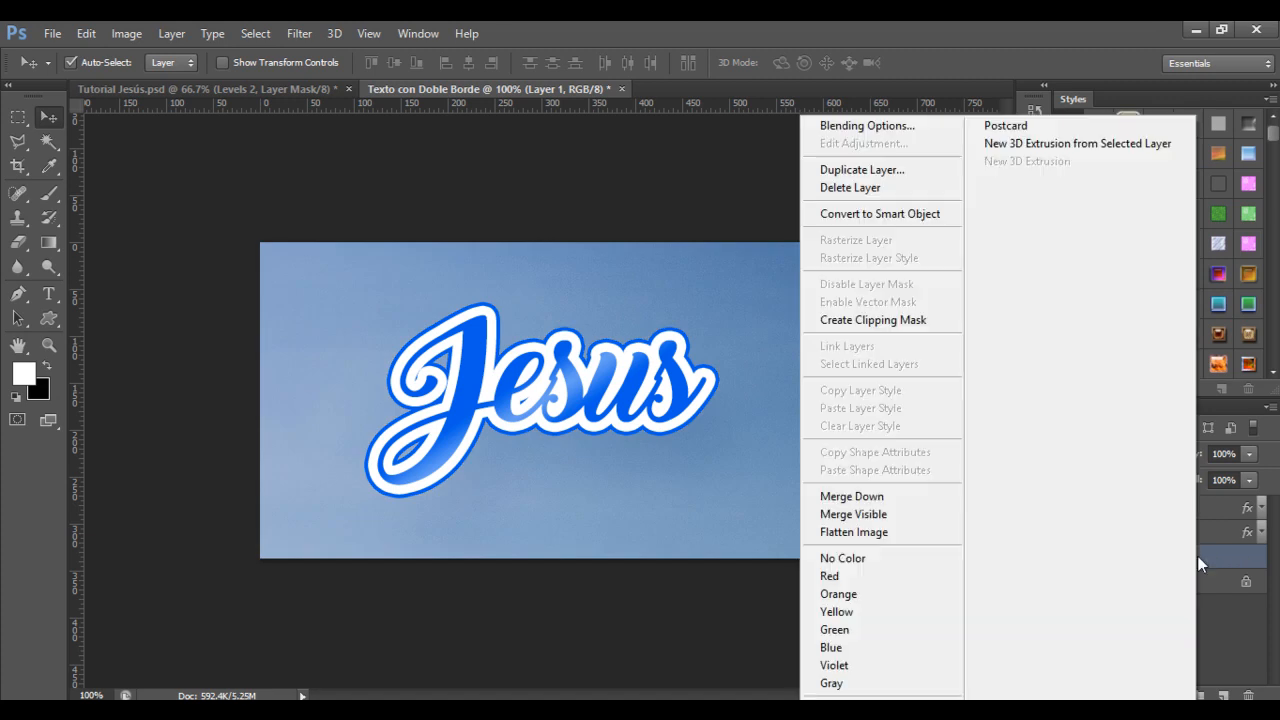
click(931, 214)
Zoom out on the canvas and start Free Transform on the photo layer.
key(ctrl+minus)
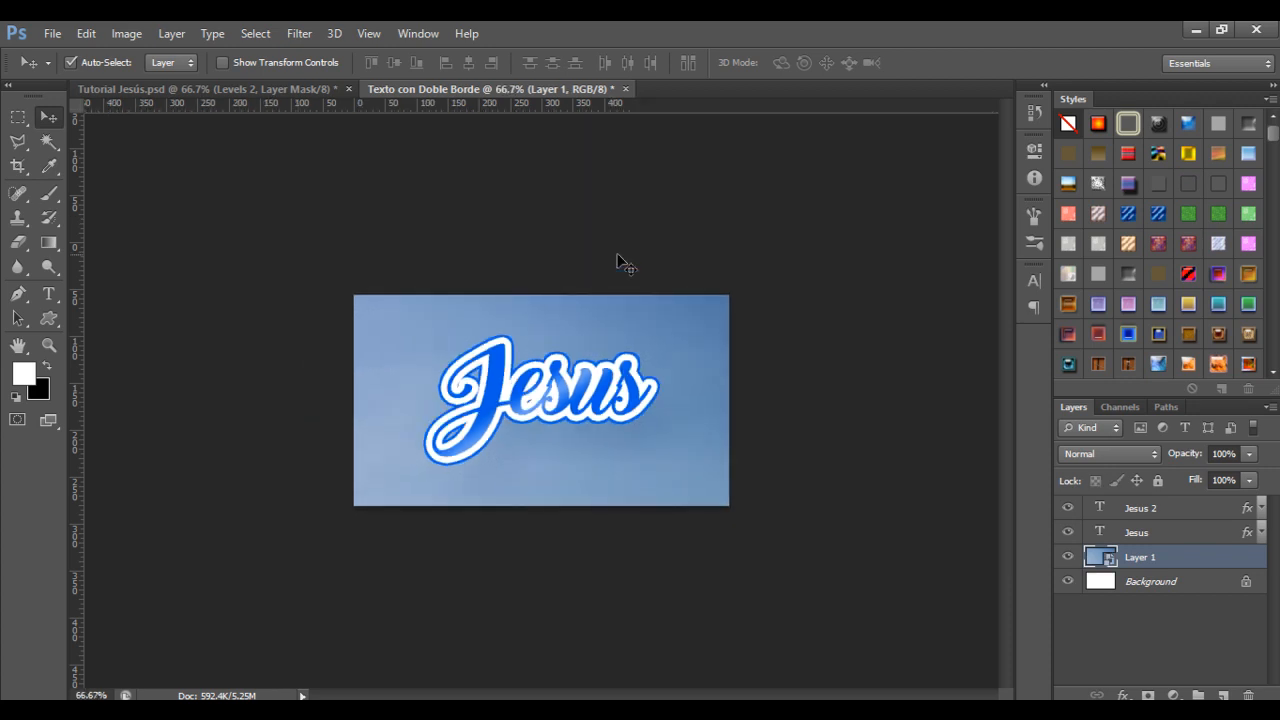
key(ctrl+minus)
key(ctrl+minus)
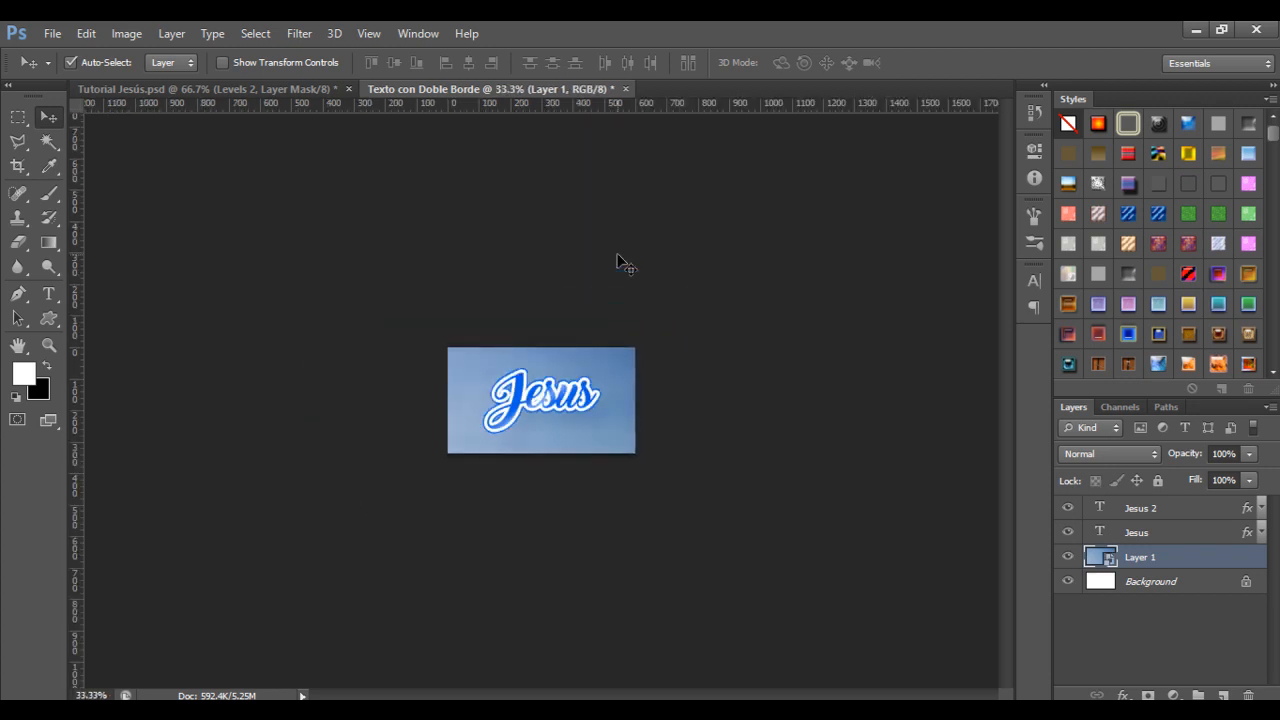
key(ctrl+t)
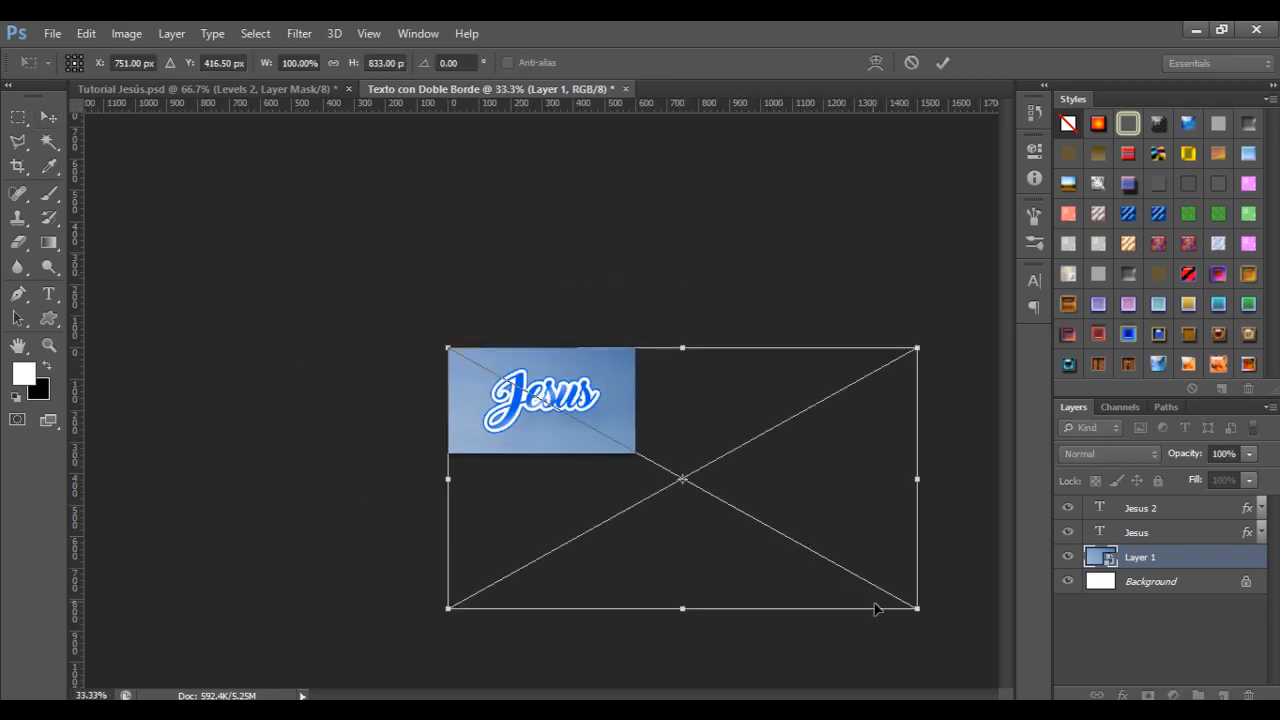
Scale the sky photo down to about 40.8% so it fills the canvas.
drag(913, 604, 634, 460)
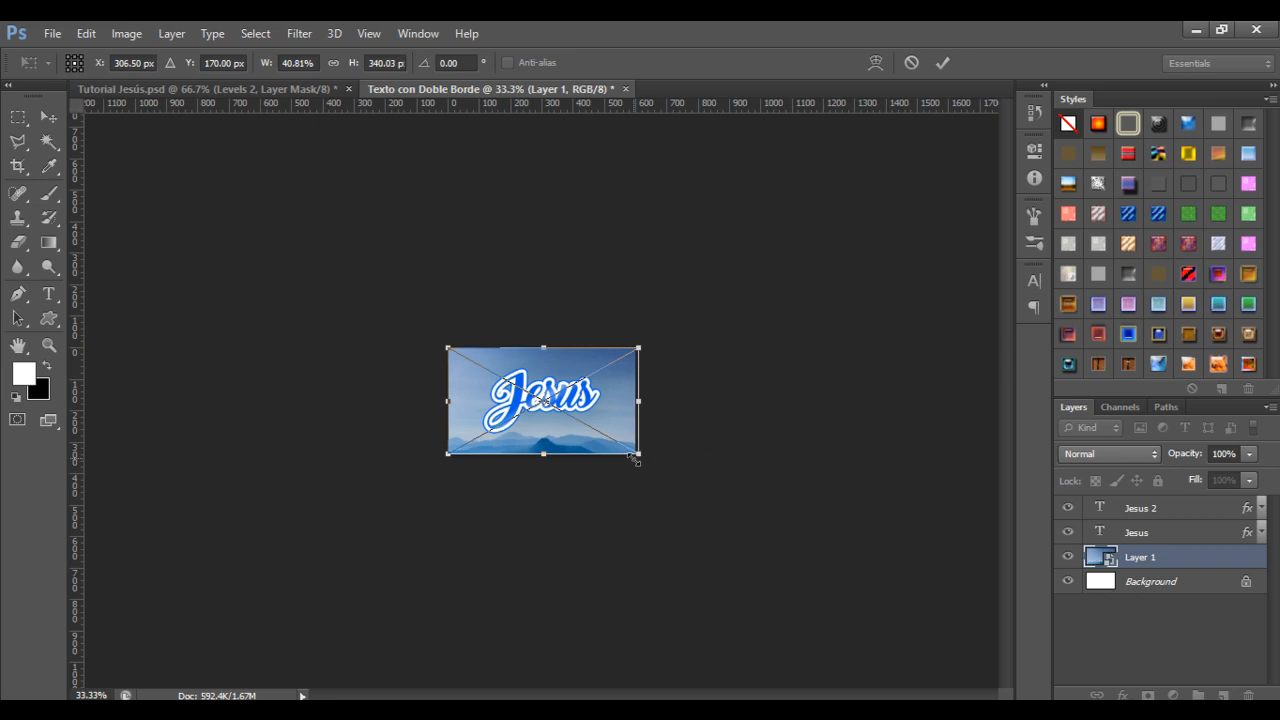
key(Return)
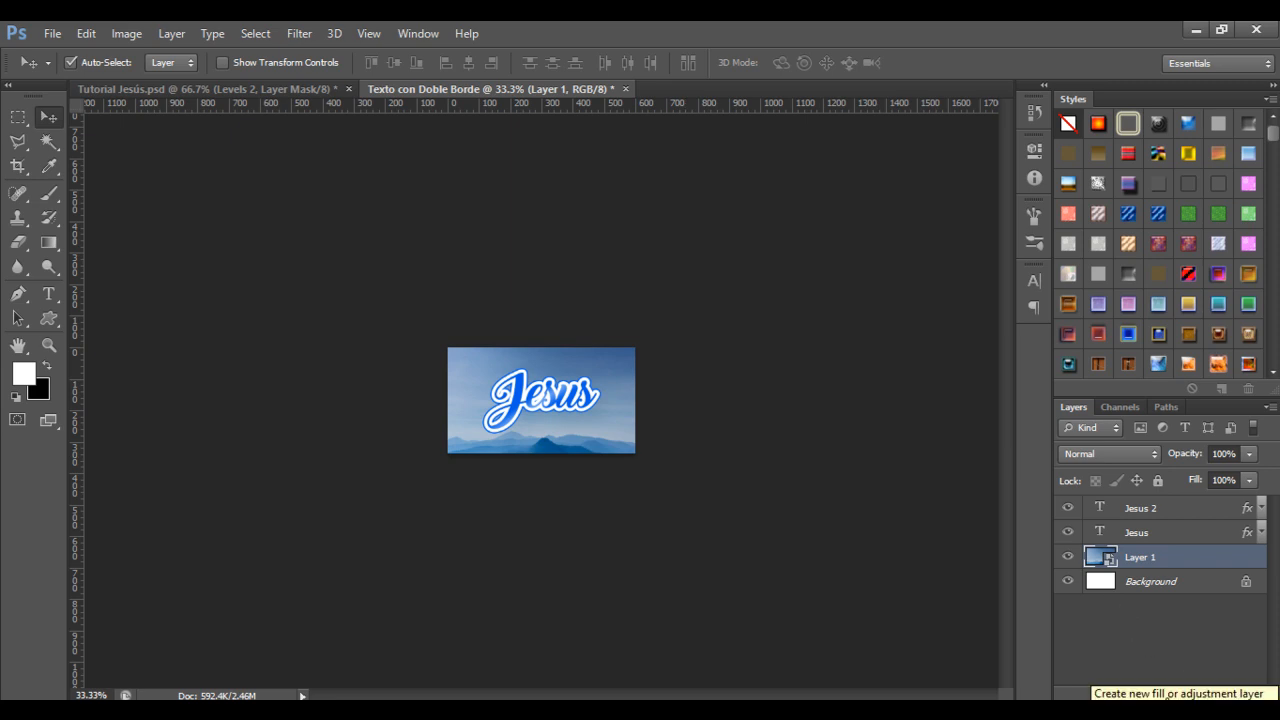
Add a Levels adjustment layer with input black 20 and input white 245.
click(1171, 694)
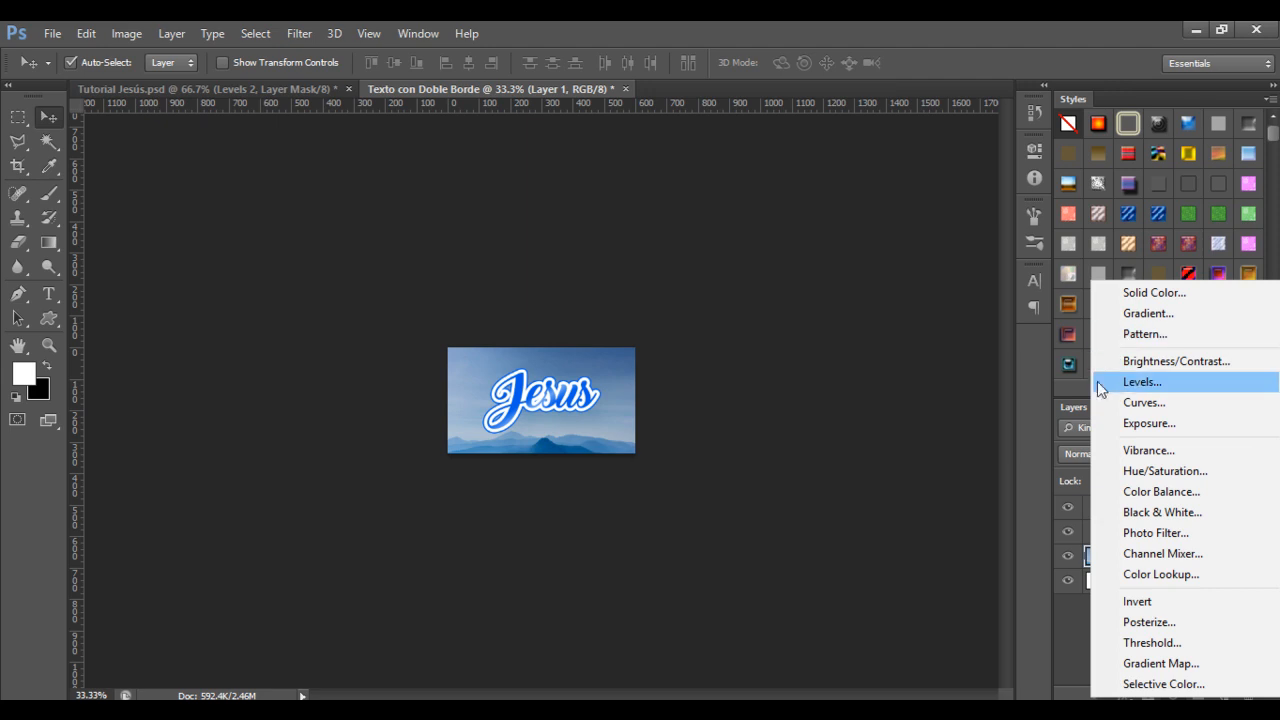
click(1130, 384)
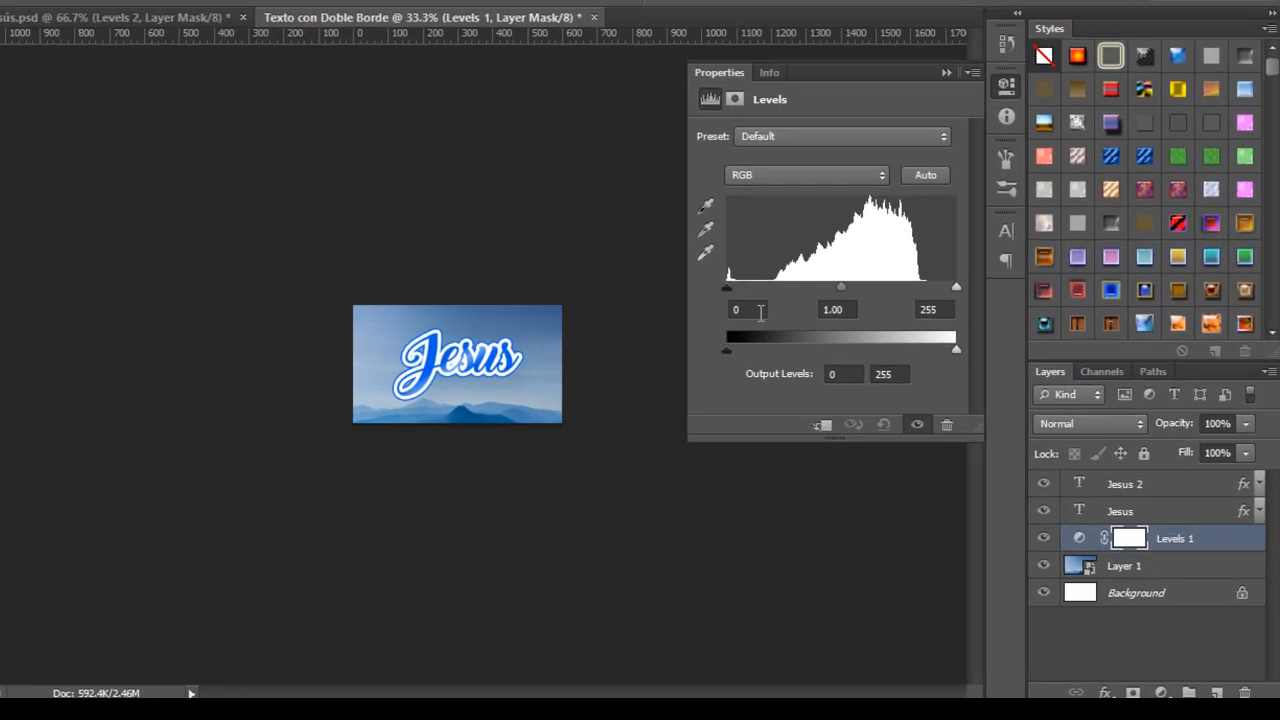
click(731, 309)
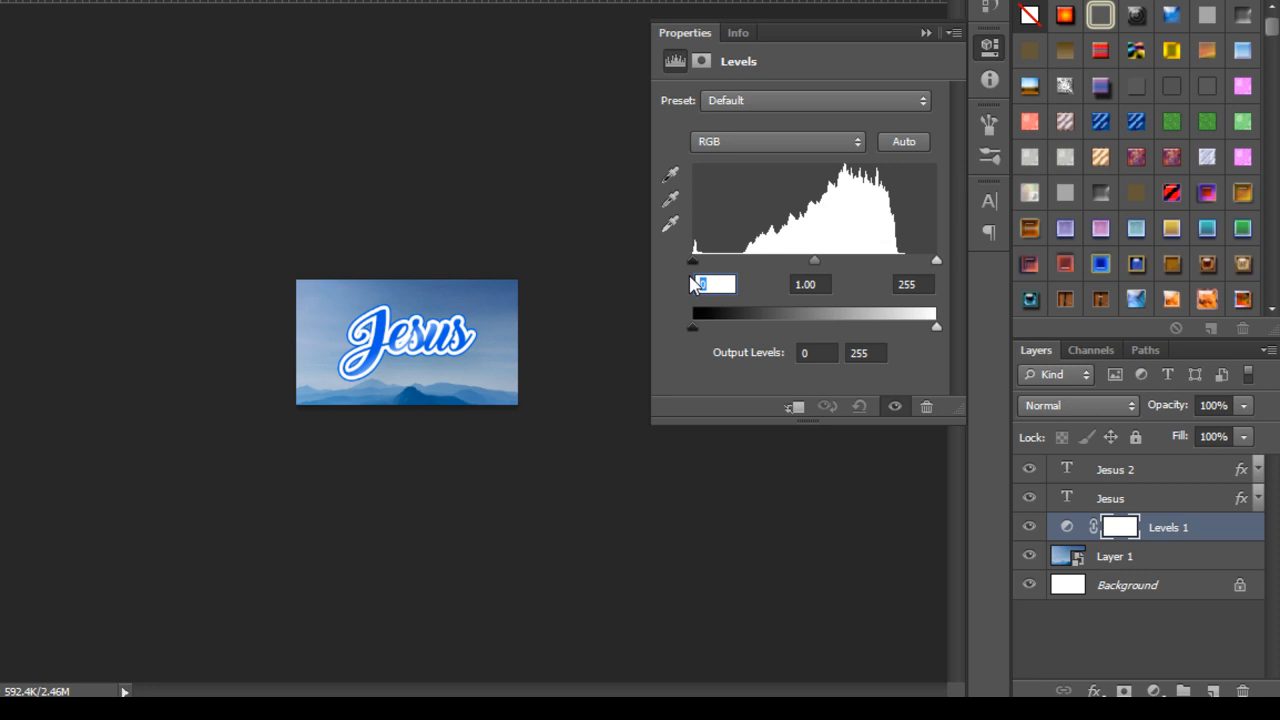
text(20)
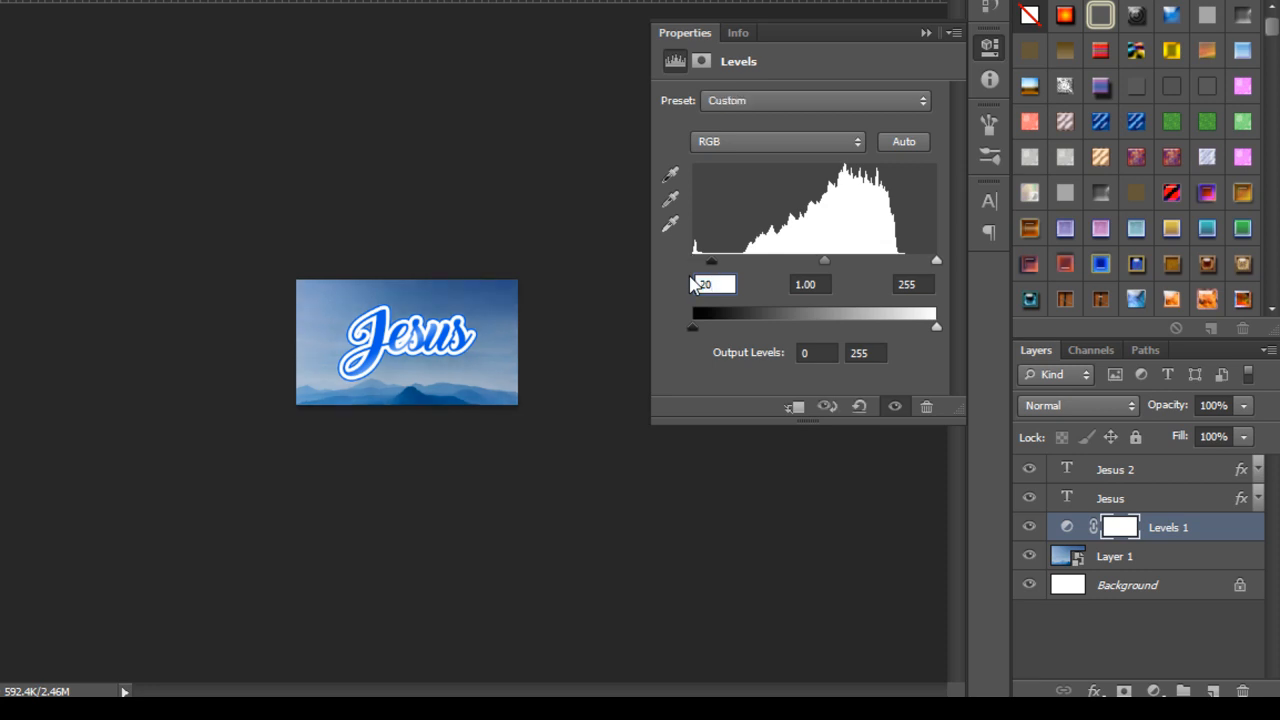
key(Tab)
key(Tab)
text(245)
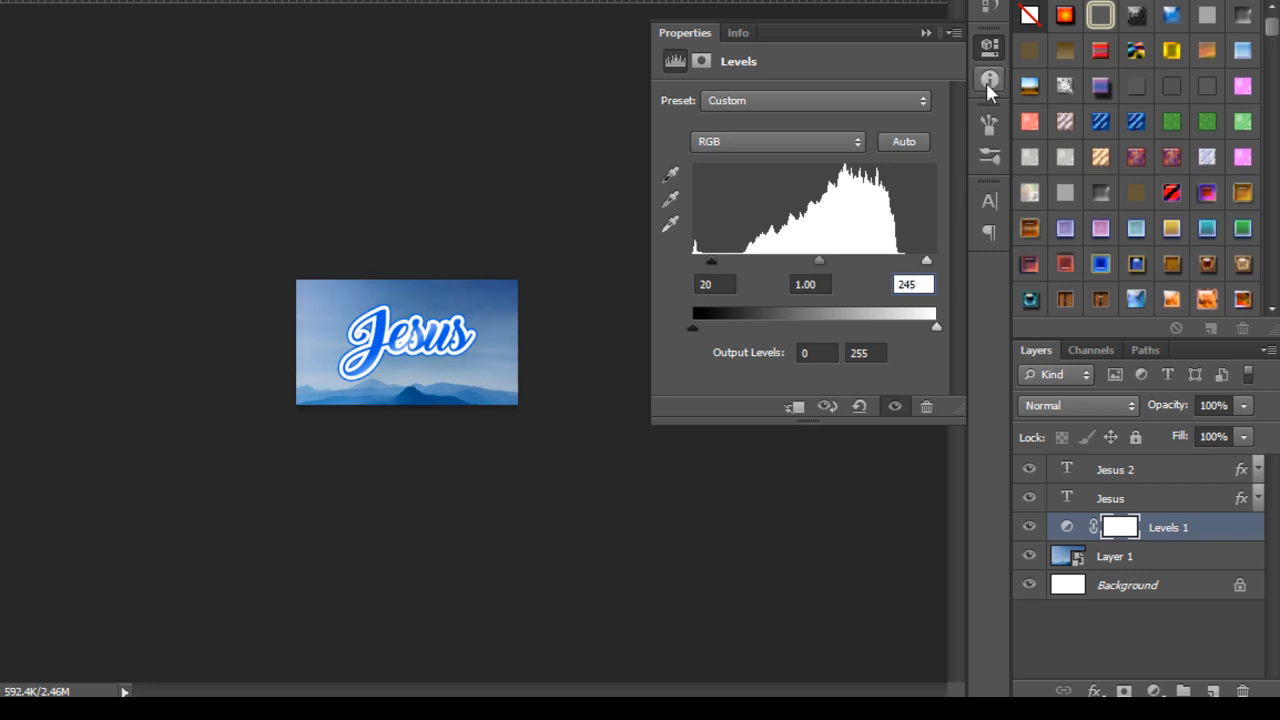
click(985, 49)
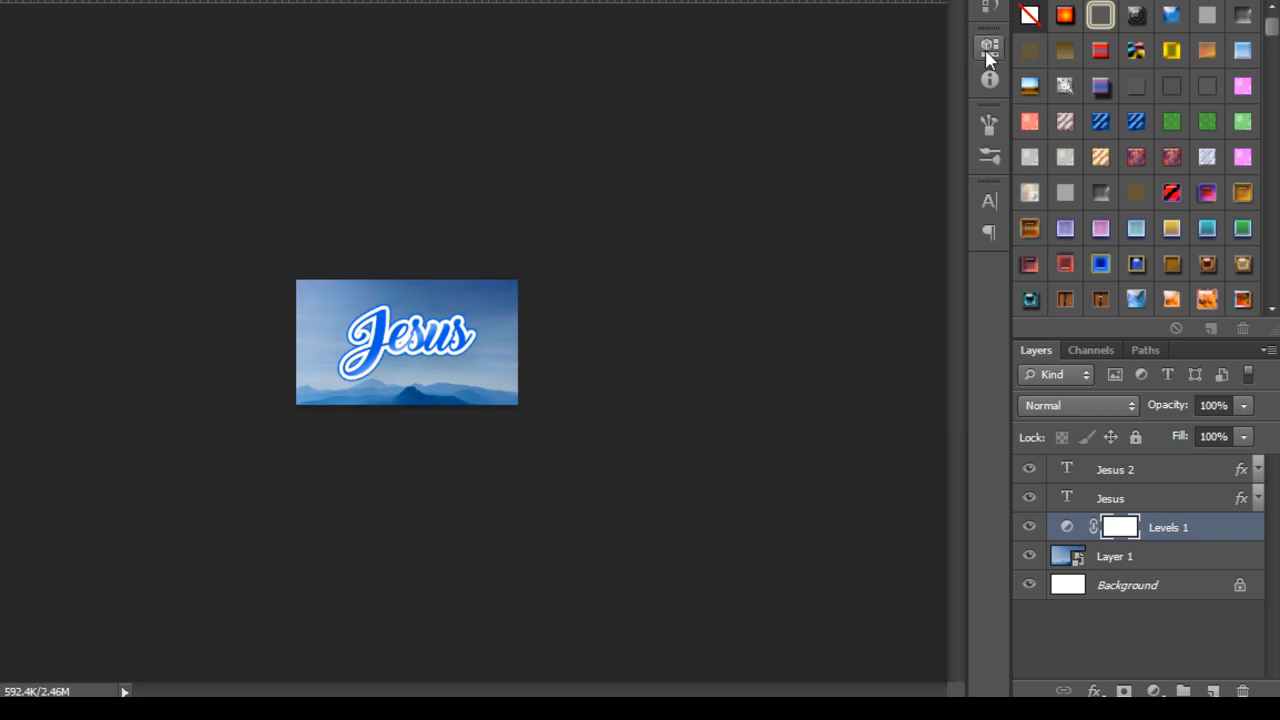
Hide the panels and toolbox and zoom in on the finished Jesus design.
key(Tab)
key(ctrl+plus)
key(ctrl+plus)
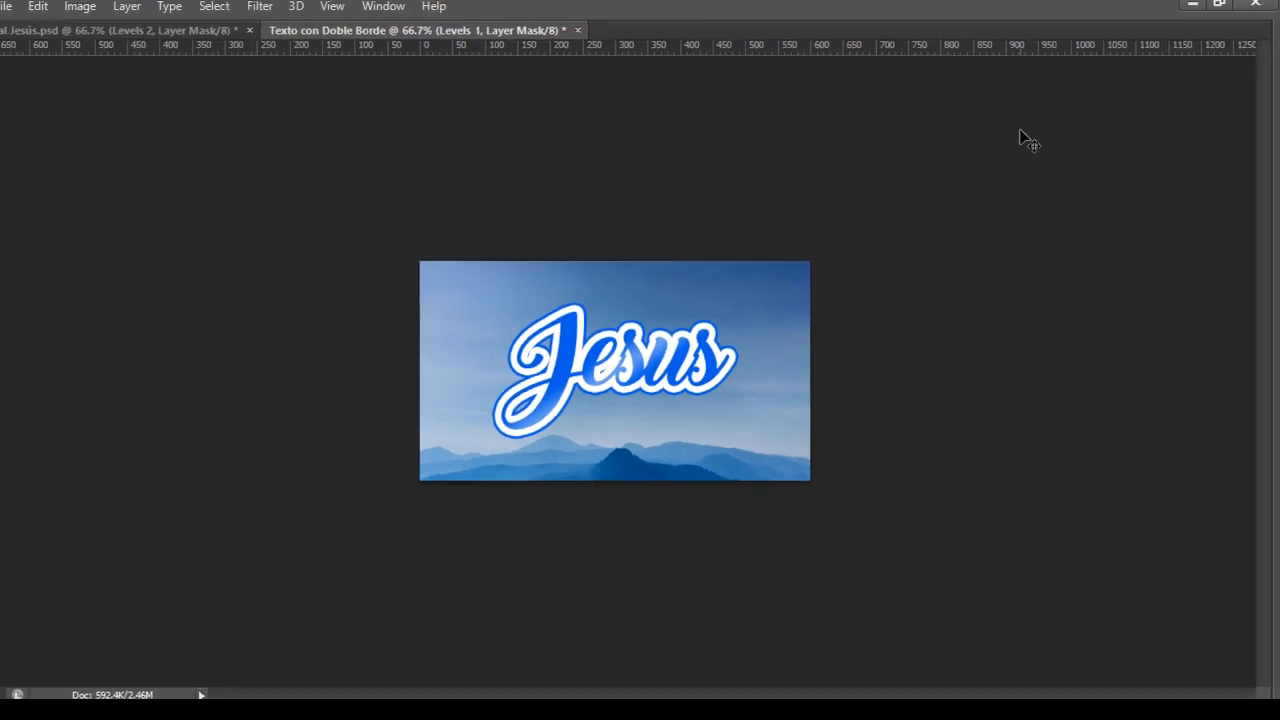